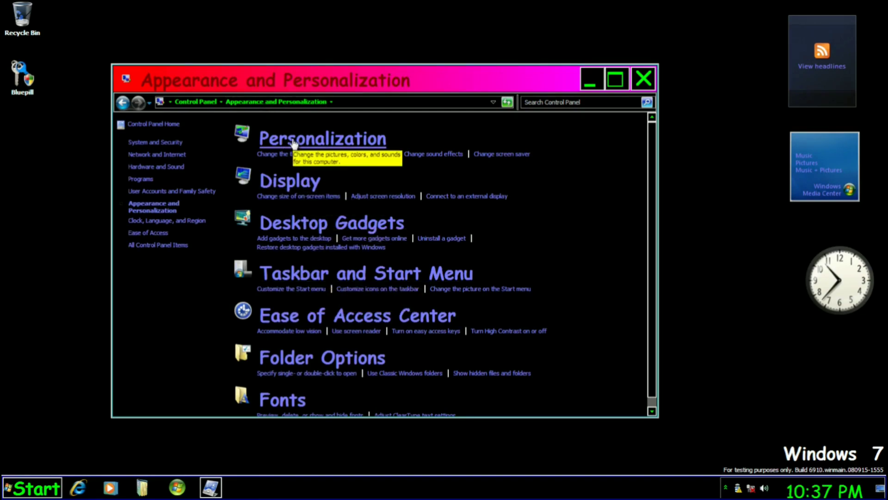
Step: Open the screen resolution settings and switch the desktop icons to a larger size
{"action": "left_click", "coordinate": [292, 183]}
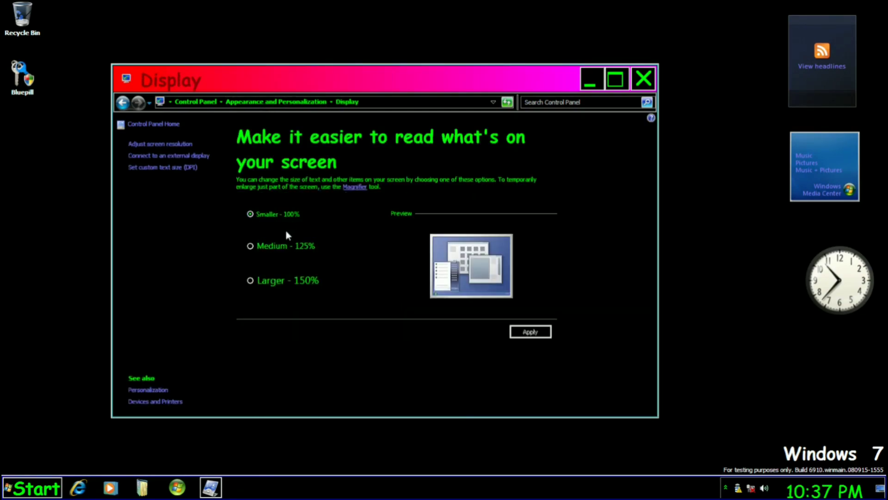
{"action": "left_click", "coordinate": [175, 142]}
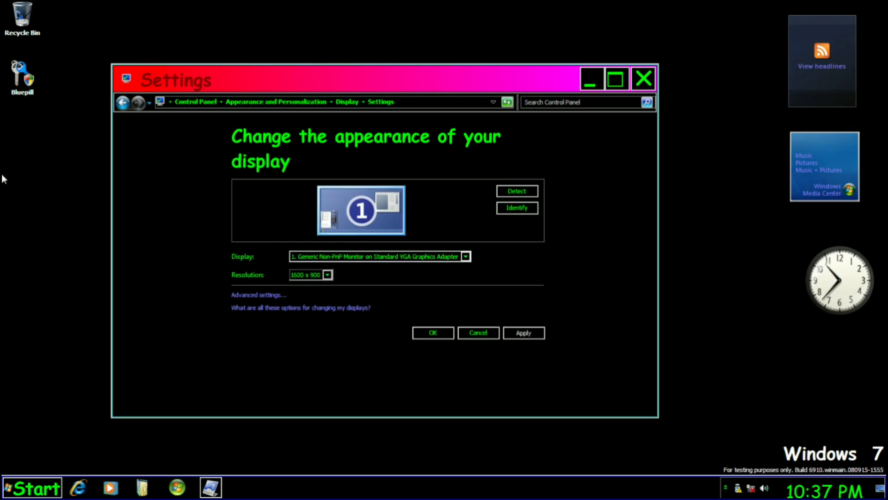
{"action": "right_click", "coordinate": [31, 167]}
{"action": "mouse_move", "coordinate": [45, 174]}
{"action": "left_click", "coordinate": [122, 172]}
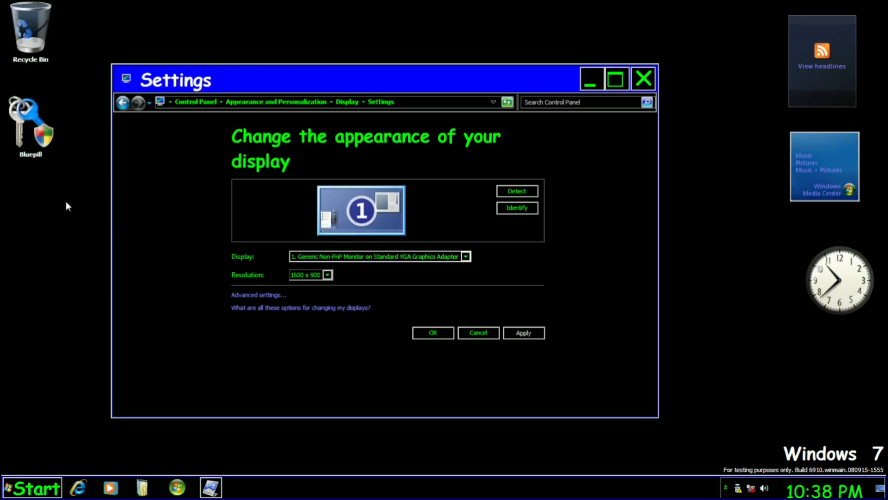
Step: Set the display resolution to 1280 x 768 and keep the changes
{"action": "left_click", "coordinate": [328, 275]}
{"action": "scroll", "coordinate": [307, 322], "scroll_direction": "down", "scroll_amount": 2}
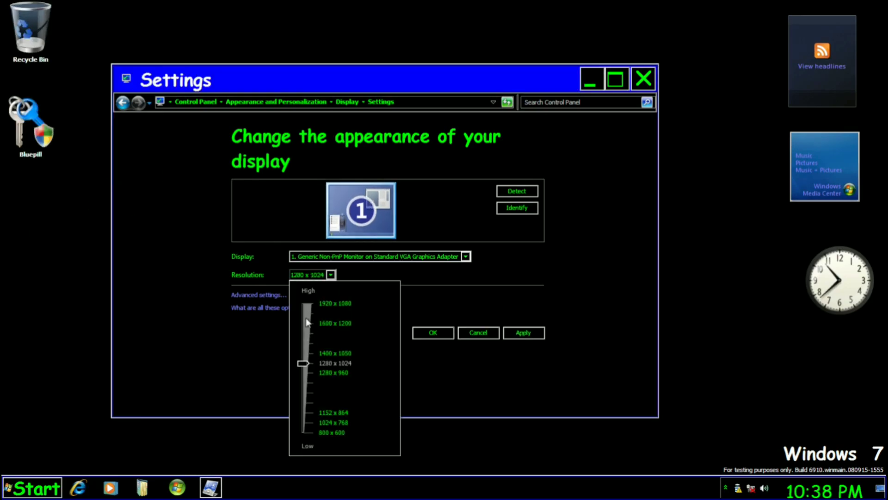
{"action": "left_click", "coordinate": [511, 331]}
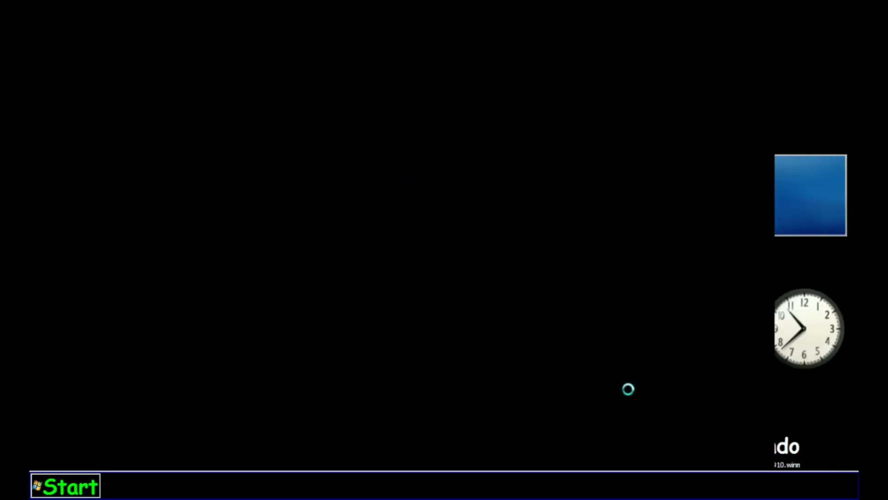
{"action": "left_click", "coordinate": [477, 294]}
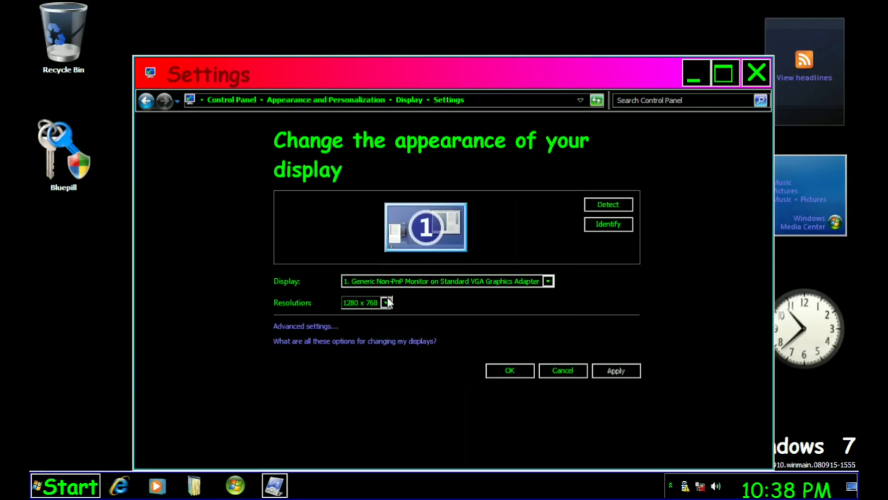
Step: Set the mouse pointer scheme to Windows Black (system scheme) and disable the pointer shadow in the Personalization settings
{"action": "left_click", "coordinate": [365, 103]}
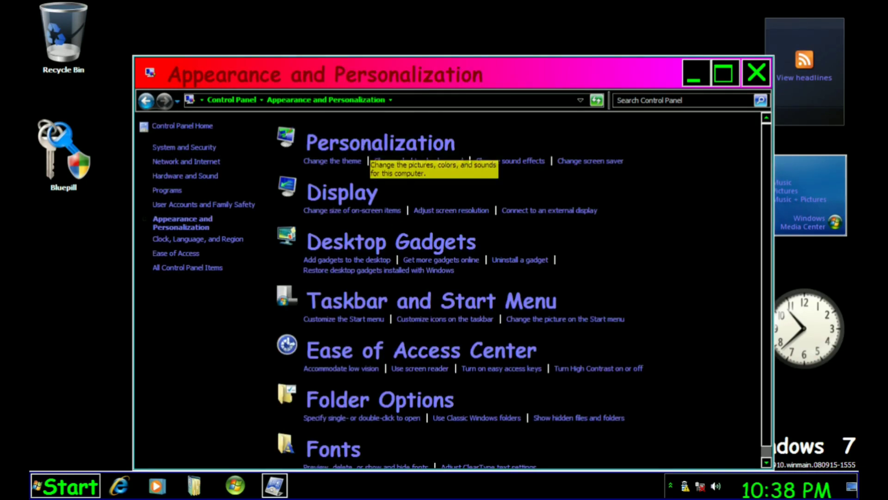
{"action": "left_click", "coordinate": [426, 143]}
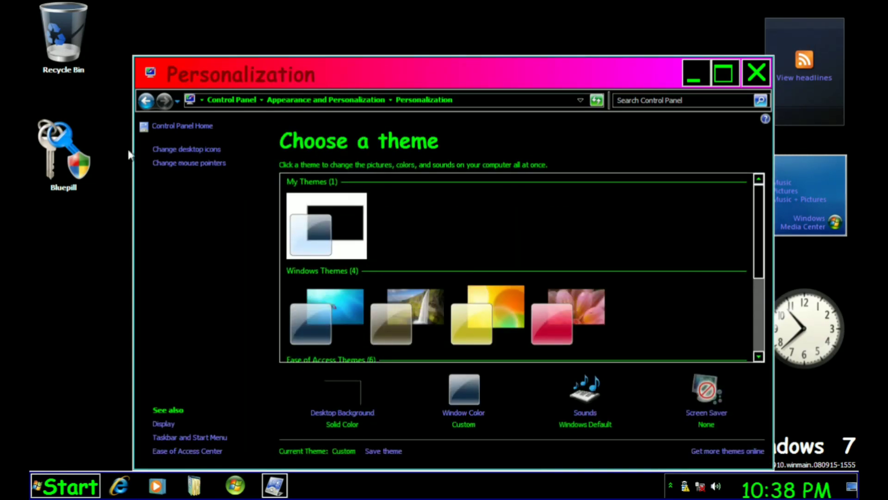
{"action": "left_click", "coordinate": [194, 163]}
{"action": "left_click", "coordinate": [256, 147]}
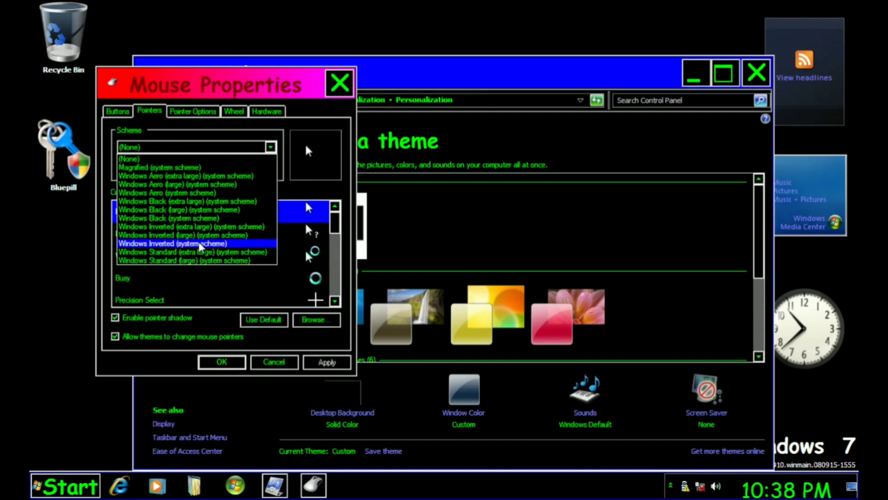
{"action": "left_click", "coordinate": [193, 218]}
{"action": "left_click", "coordinate": [115, 318]}
{"action": "left_click", "coordinate": [325, 362]}
{"action": "left_click", "coordinate": [211, 363]}
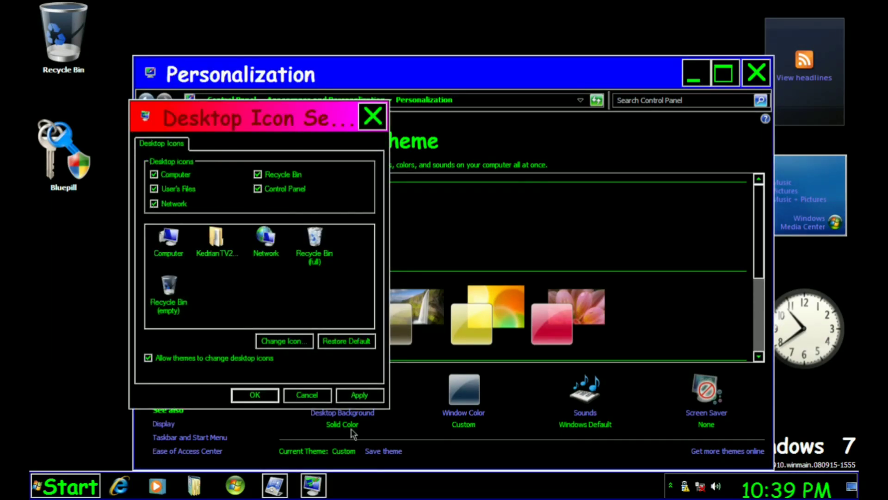
Step: Enable the Computer, User's Files, Network, Recycle Bin and Control Panel desktop icons
{"action": "left_click", "coordinate": [270, 391]}
{"action": "left_click_drag", "start_coordinate": [169, 76], "coordinate": [207, 87]}
{"action": "left_click", "coordinate": [225, 162]}
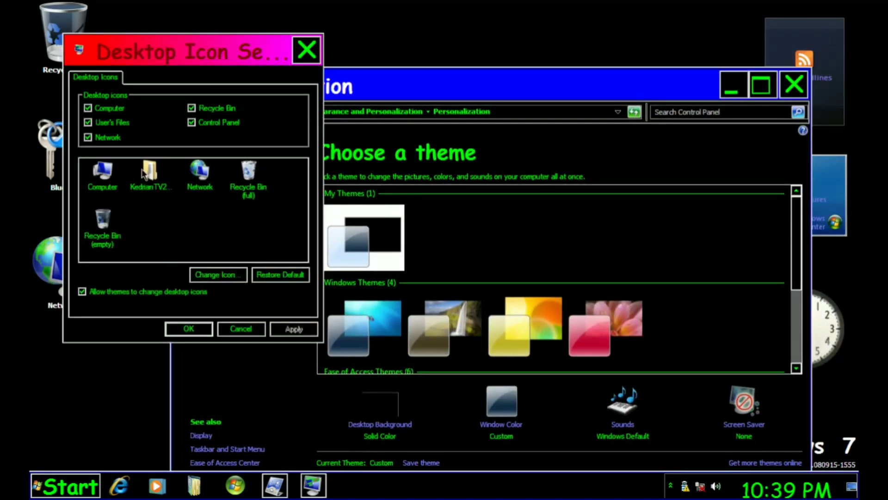
{"action": "left_click", "coordinate": [189, 329]}
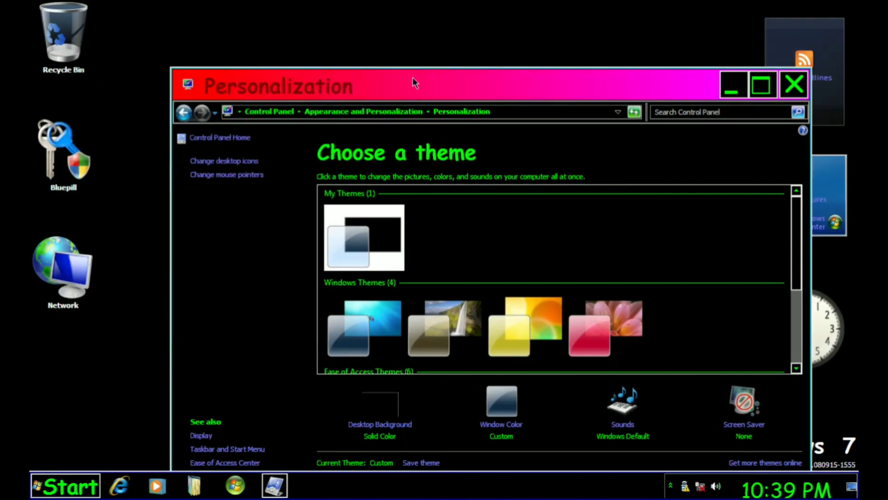
Step: Set the screen text size to Larger - 150%, then log off and sign back in to apply it
{"action": "left_click", "coordinate": [379, 113]}
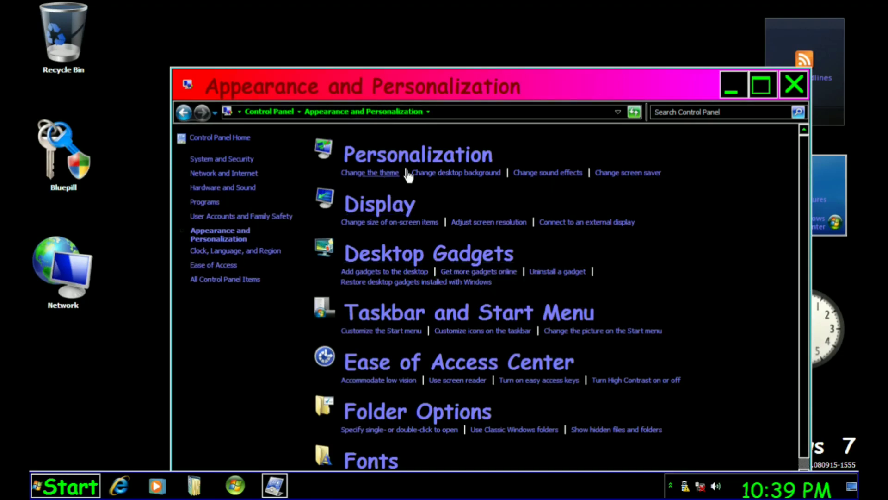
{"action": "left_click", "coordinate": [373, 153]}
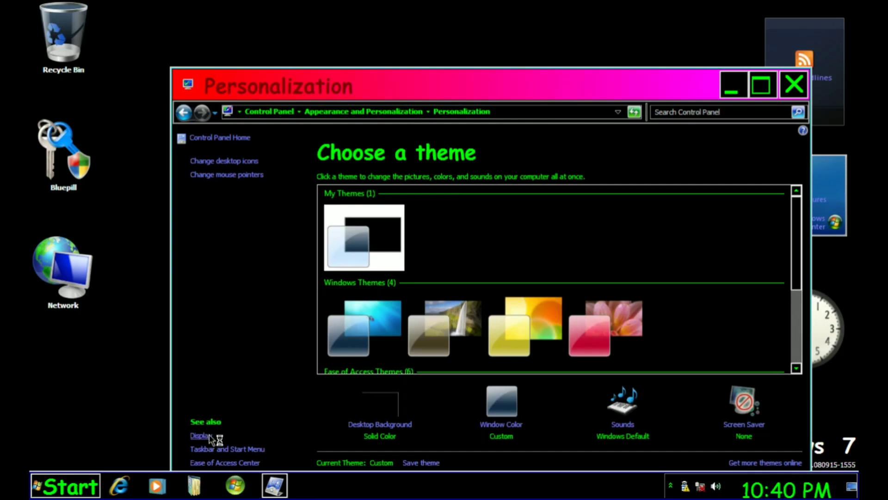
{"action": "left_click", "coordinate": [209, 437]}
{"action": "left_click", "coordinate": [333, 321]}
{"action": "left_click", "coordinate": [674, 382]}
{"action": "left_click", "coordinate": [456, 282]}
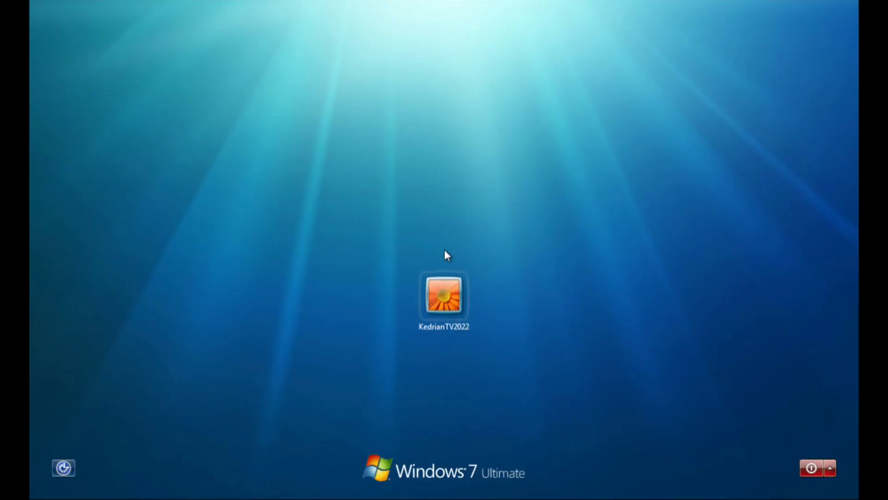
{"action": "left_click", "coordinate": [443, 297]}
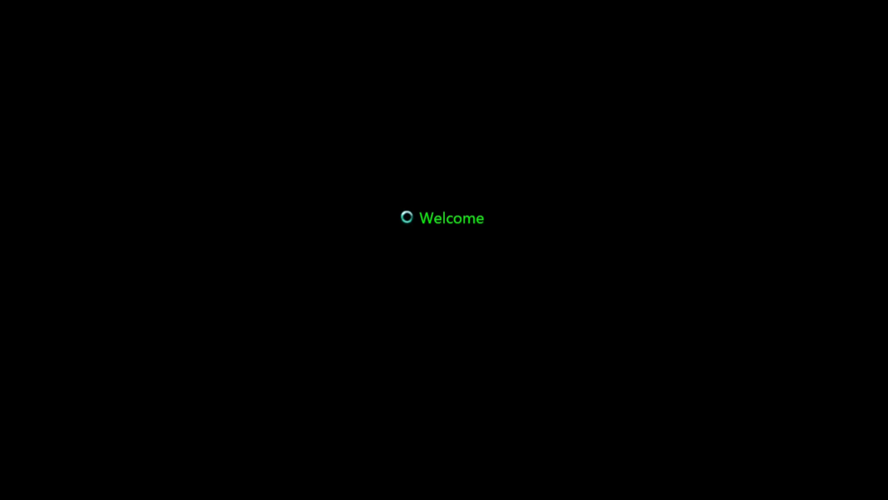
Step: Lower the display resolution to 800 x 600 in the display settings and keep the changes
{"action": "right_click", "coordinate": [444, 251]}
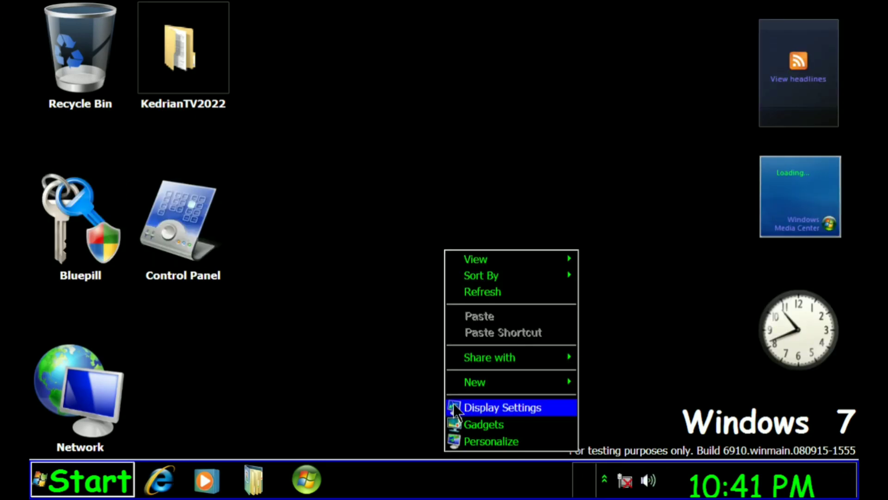
{"action": "left_click", "coordinate": [454, 405]}
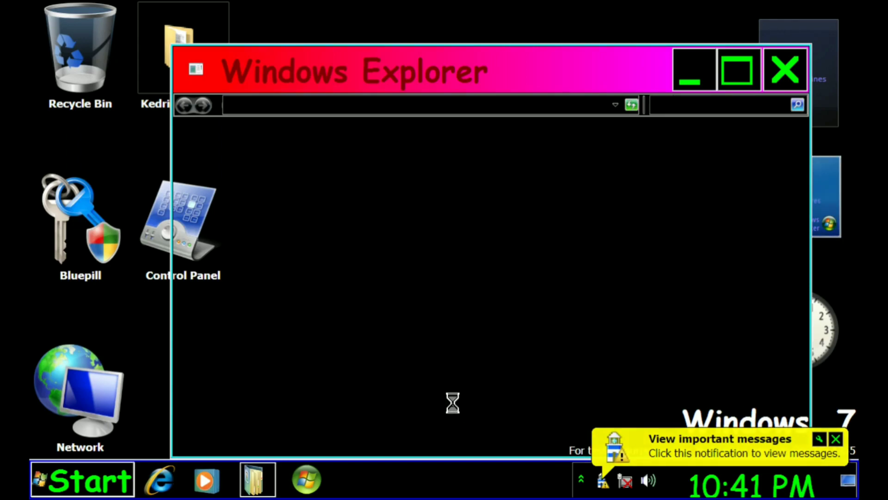
{"action": "scroll", "coordinate": [454, 403], "scroll_direction": "down", "scroll_amount": 2}
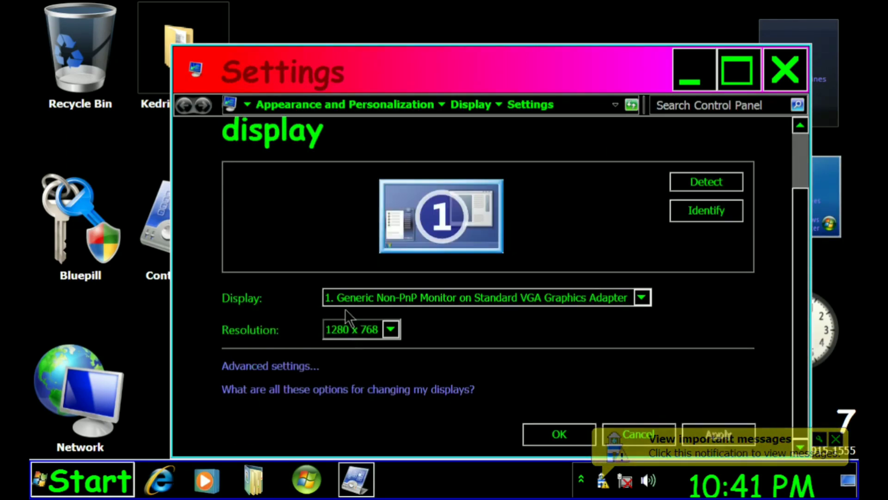
{"action": "left_click", "coordinate": [391, 330]}
{"action": "left_click_drag", "start_coordinate": [347, 383], "coordinate": [347, 457]}
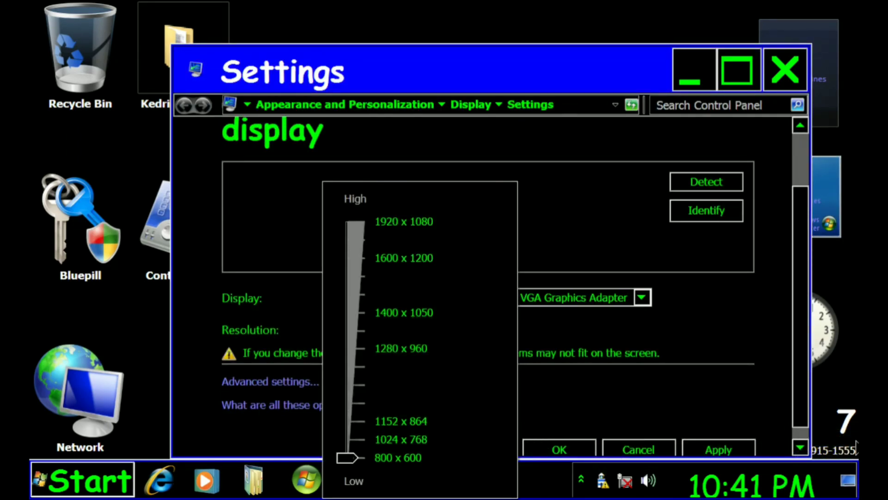
{"action": "left_click", "coordinate": [736, 449]}
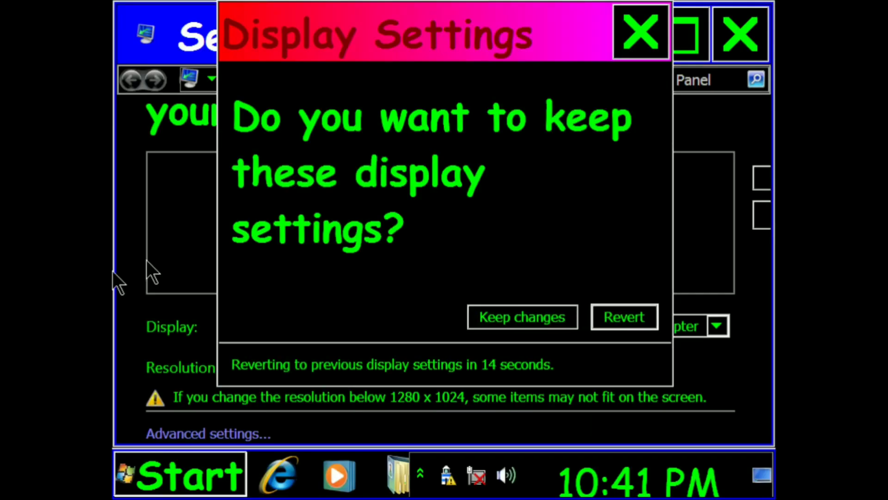
{"action": "left_click", "coordinate": [562, 318]}
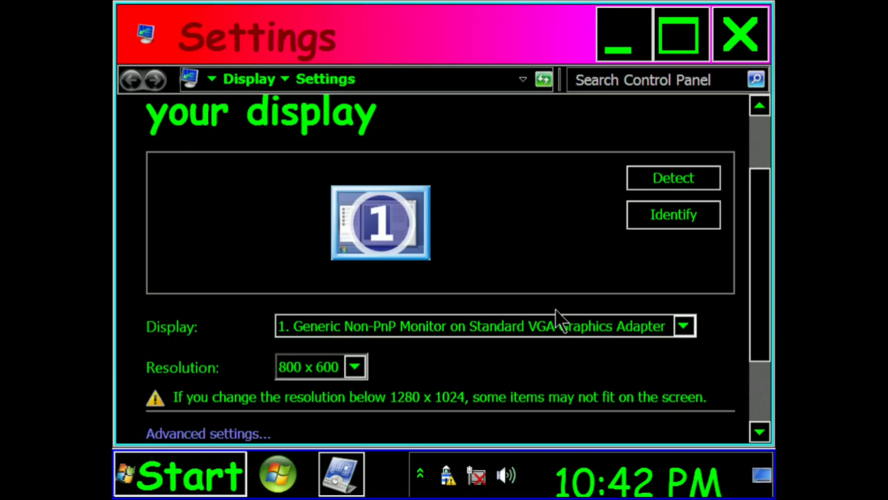
Step: Set a custom DPI scaling of 500% of normal size in the Display settings
{"action": "scroll", "coordinate": [486, 277], "scroll_direction": "down", "scroll_amount": 3}
{"action": "left_click", "coordinate": [245, 75]}
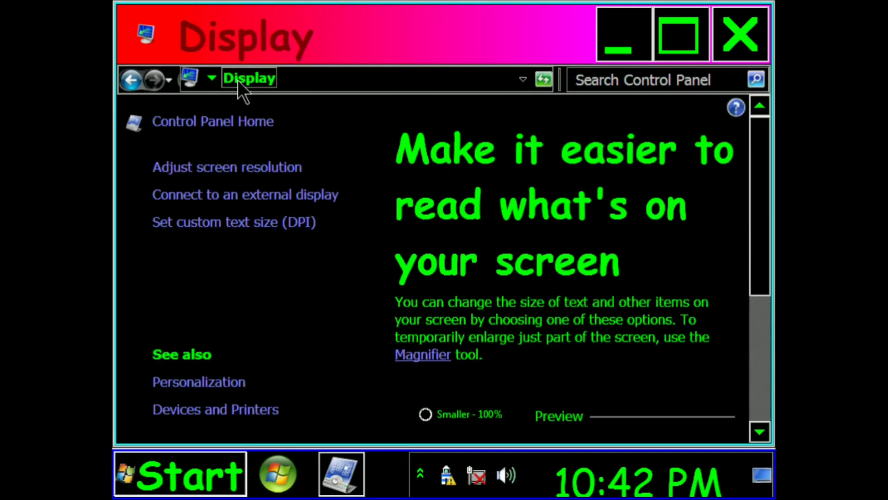
{"action": "left_click", "coordinate": [283, 218]}
{"action": "left_click", "coordinate": [485, 210]}
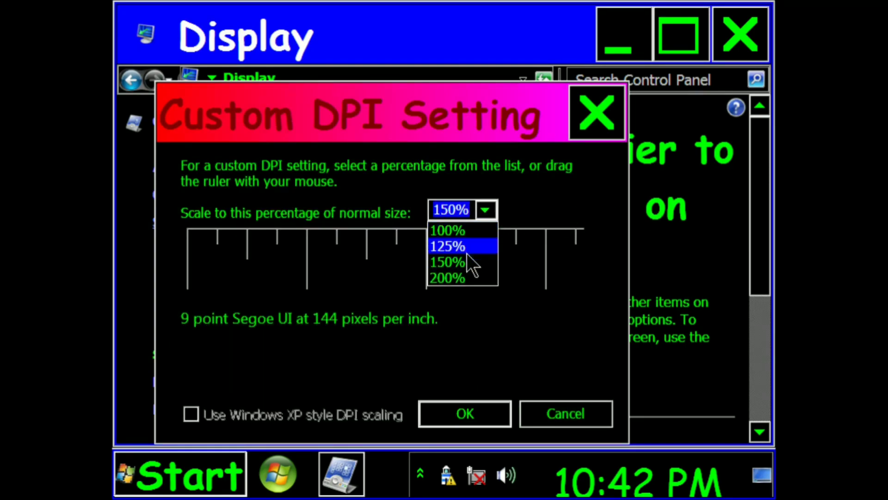
{"action": "left_click", "coordinate": [448, 276]}
{"action": "type", "text": "500%"}
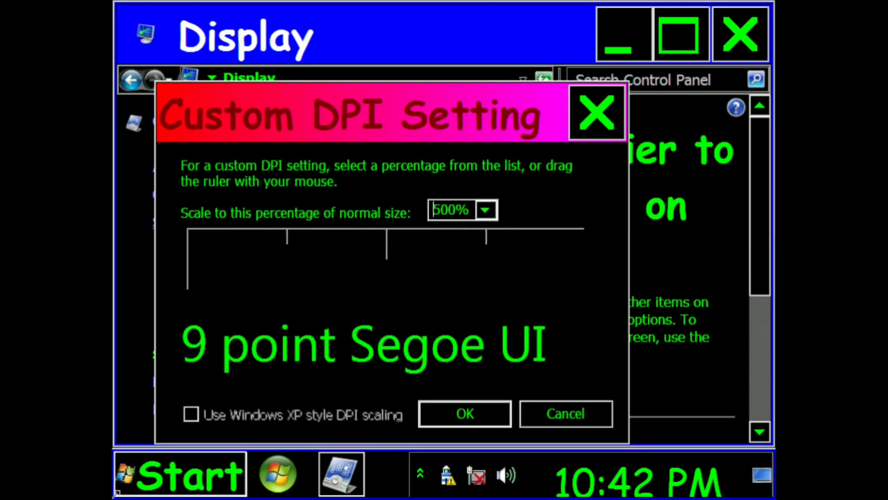
{"action": "left_click", "coordinate": [448, 415]}
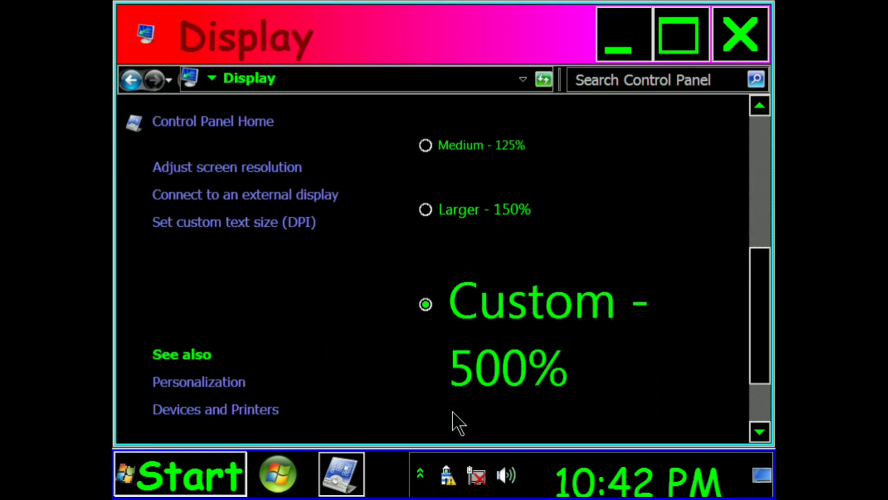
Step: Apply the custom text size, log off immediately and sign back in to the account
{"action": "left_click", "coordinate": [762, 301]}
{"action": "left_click", "coordinate": [706, 406]}
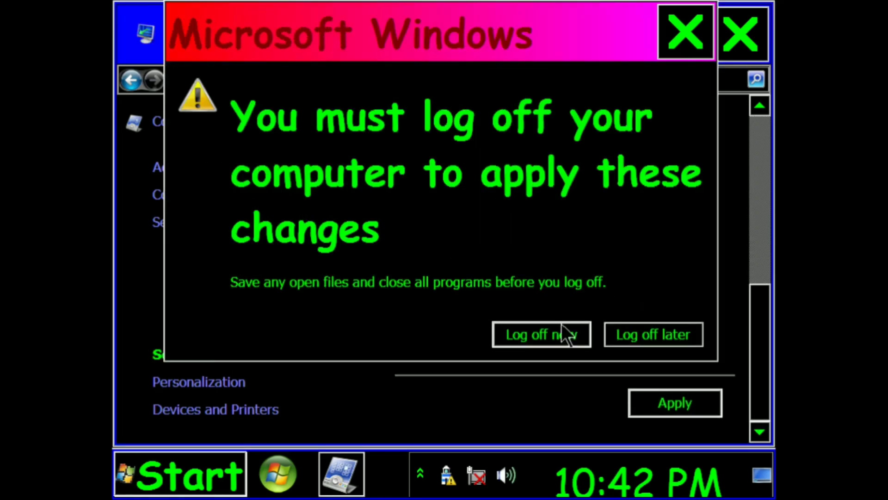
{"action": "left_click", "coordinate": [562, 324]}
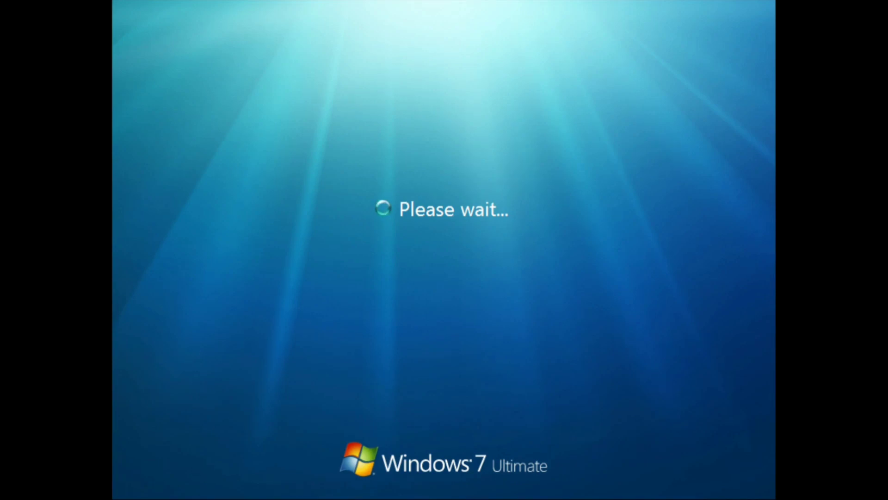
{"action": "left_click", "coordinate": [445, 306]}
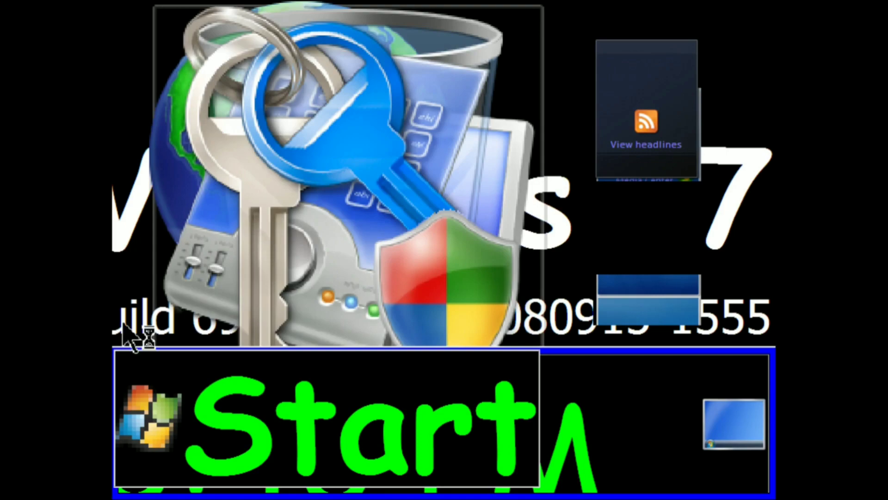
Step: Try to delete the user's folder icon from the desktop and move the confirmation dialog upward
{"action": "right_click", "coordinate": [568, 58]}
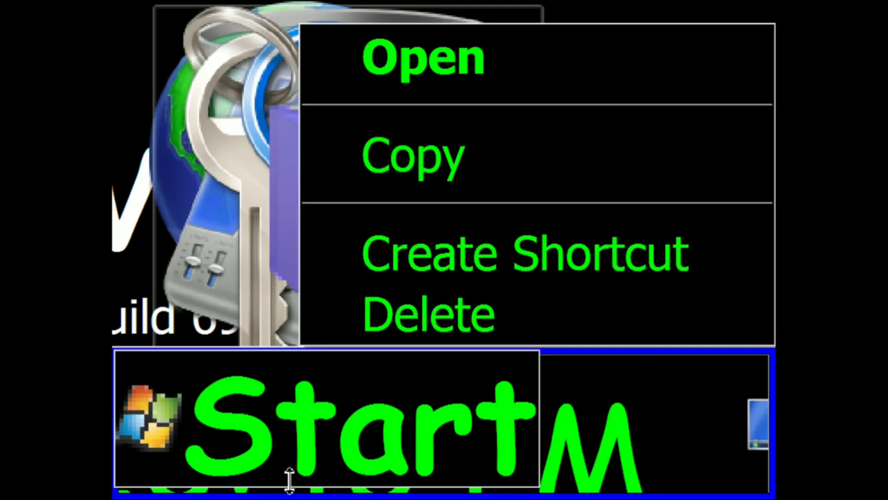
{"action": "left_click", "coordinate": [208, 39]}
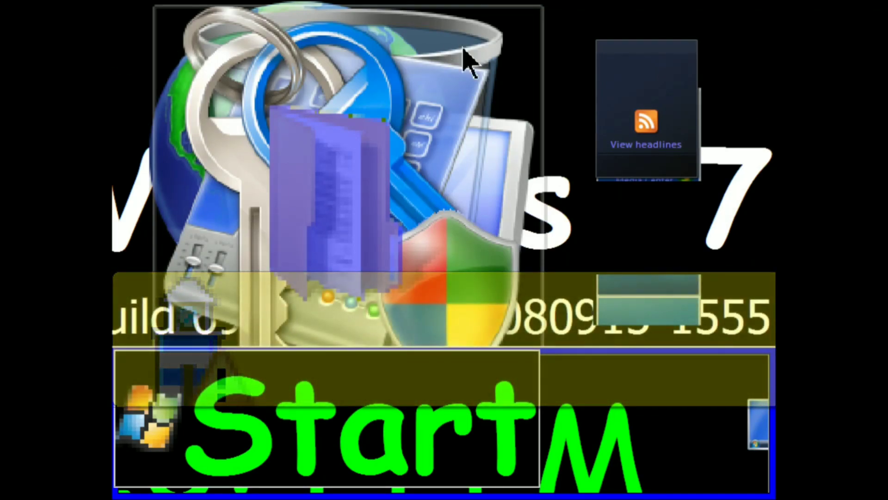
{"action": "right_click", "coordinate": [409, 178]}
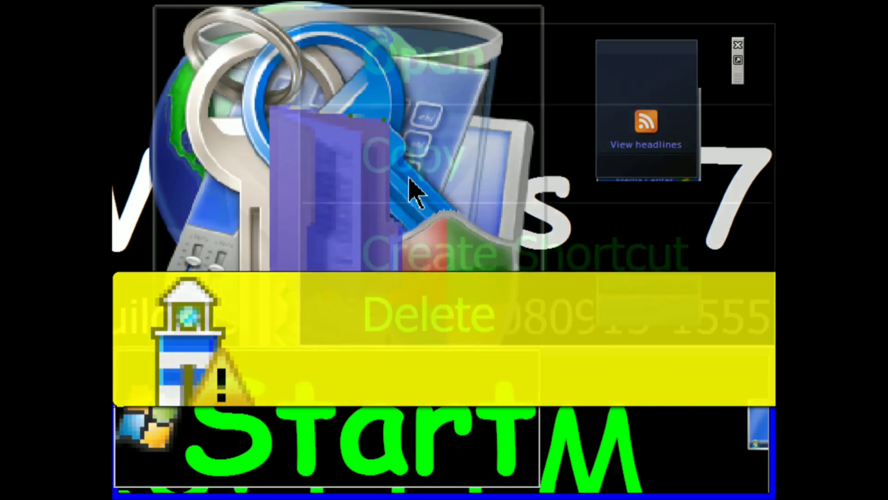
{"action": "left_click", "coordinate": [409, 323]}
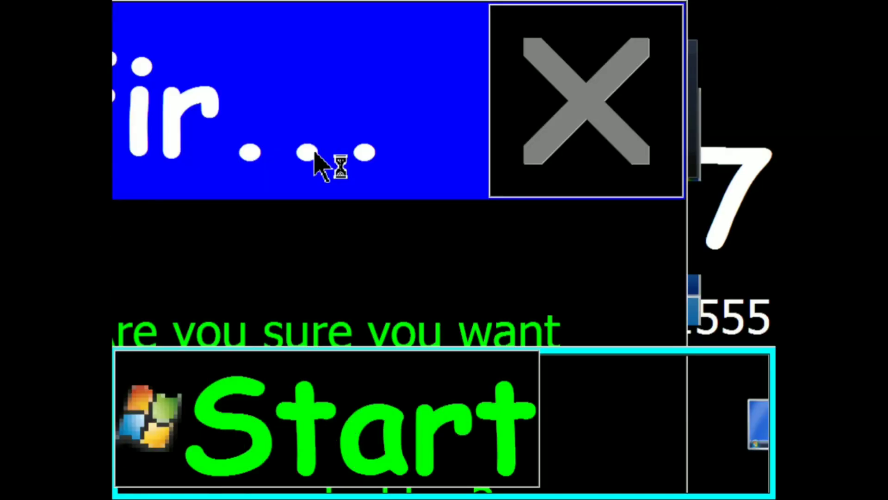
{"action": "left_click_drag", "start_coordinate": [314, 152], "coordinate": [317, 1]}
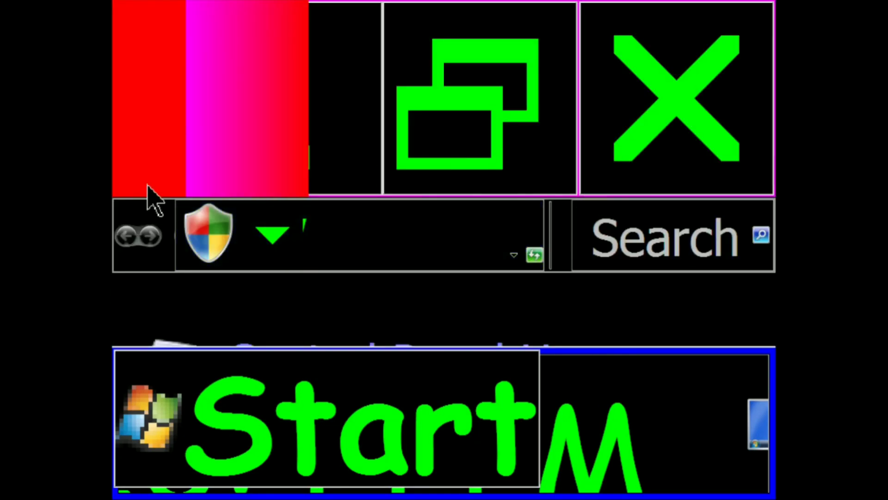
Step: Open the Action Center window's address for editing and restore the window from its maximized size
{"action": "left_click", "coordinate": [217, 224]}
{"action": "left_click", "coordinate": [501, 237]}
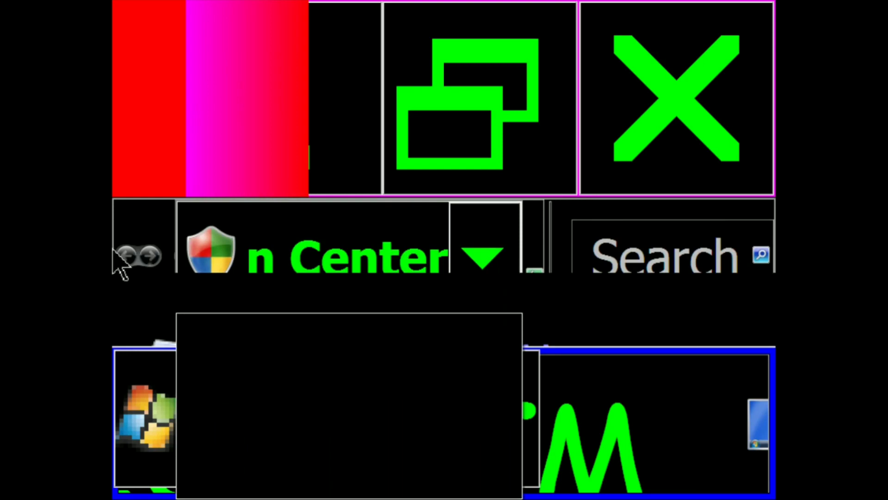
{"action": "left_click", "coordinate": [205, 243]}
{"action": "left_click", "coordinate": [470, 148]}
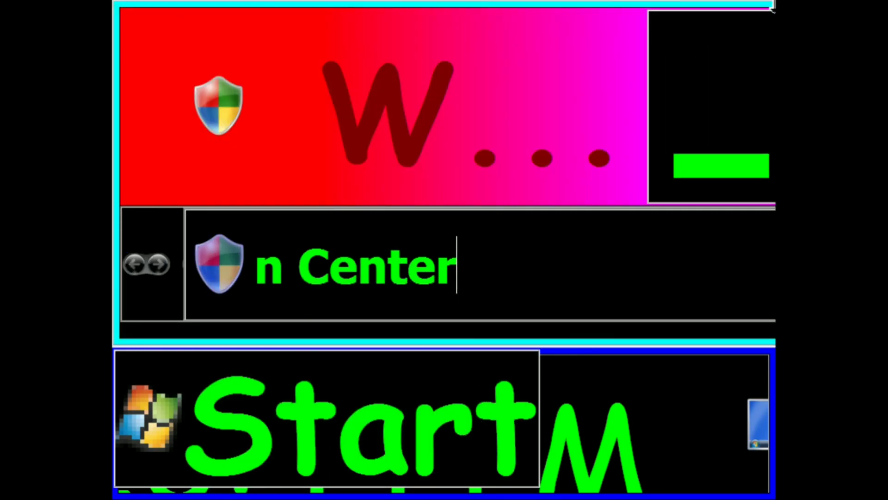
{"action": "left_click", "coordinate": [705, 412]}
{"action": "right_click", "coordinate": [705, 412]}
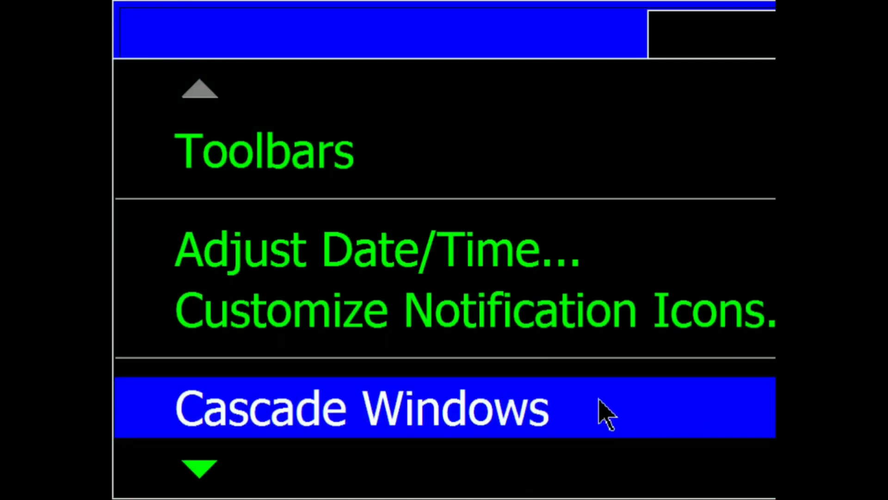
{"action": "right_click", "coordinate": [314, 27]}
{"action": "key", "text": "ctrl+alt+Delete"}
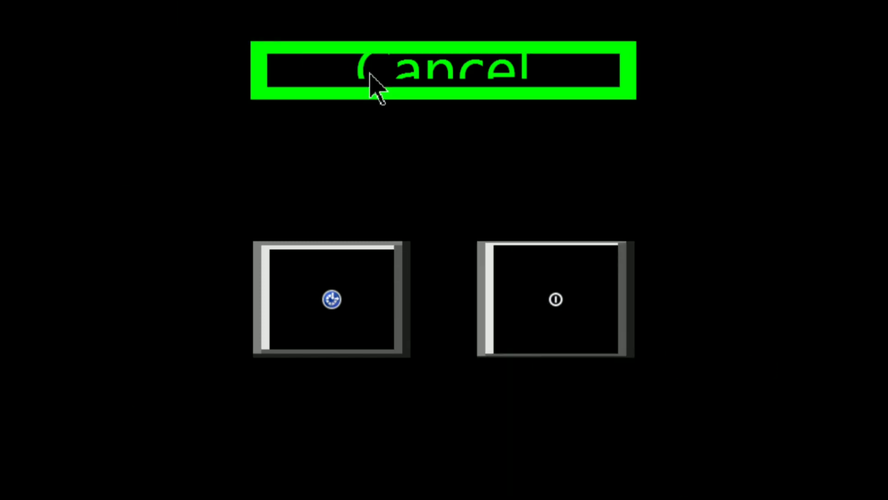
{"action": "left_click", "coordinate": [480, 69]}
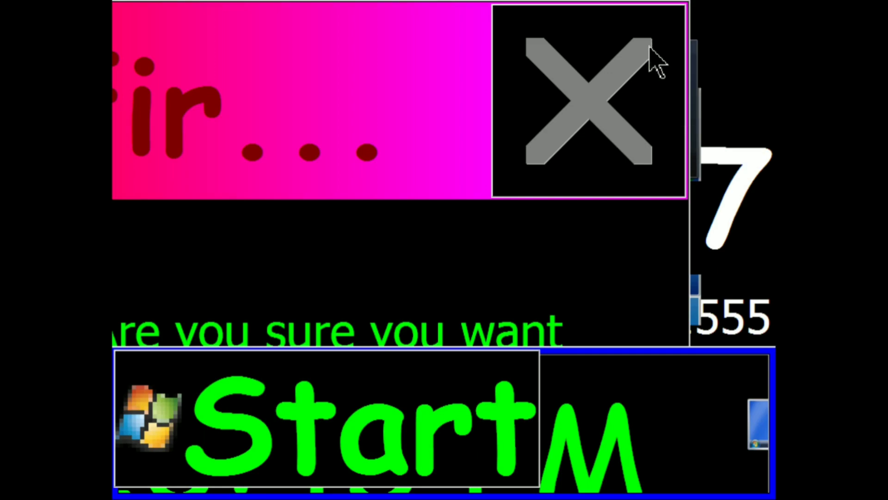
Step: Move the delete confirmation dialog aside and close the slideshow and clock gadgets on the desktop
{"action": "left_click_drag", "start_coordinate": [288, 76], "coordinate": [333, 80]}
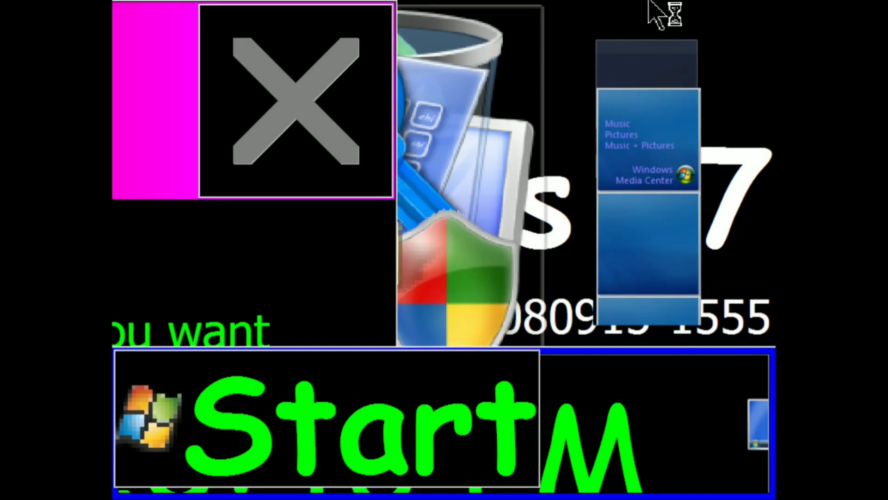
{"action": "left_click", "coordinate": [740, 99]}
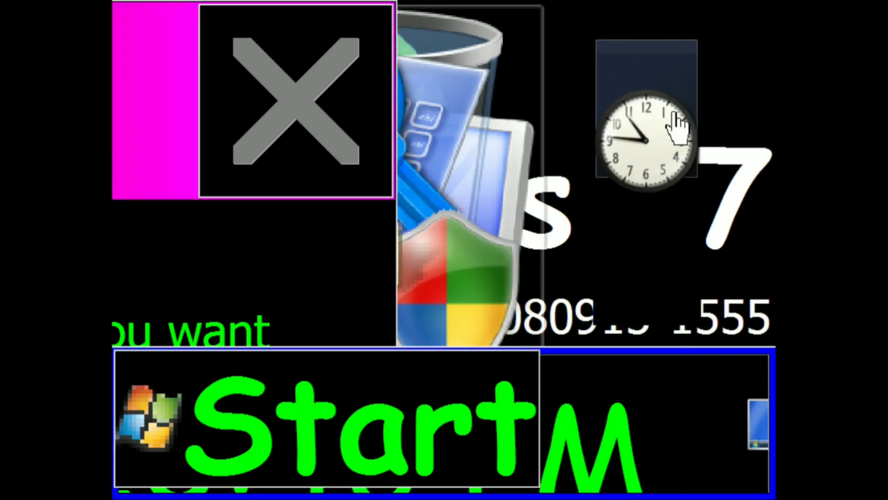
{"action": "left_click", "coordinate": [738, 47]}
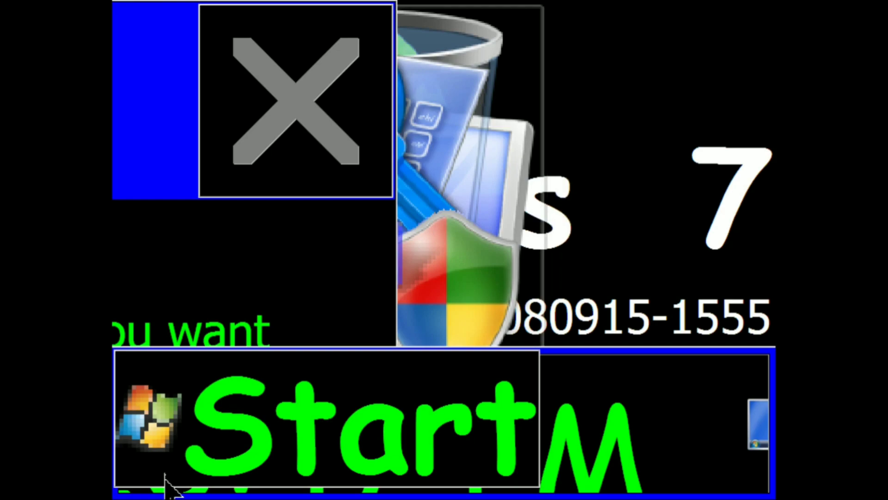
{"action": "left_click", "coordinate": [173, 446]}
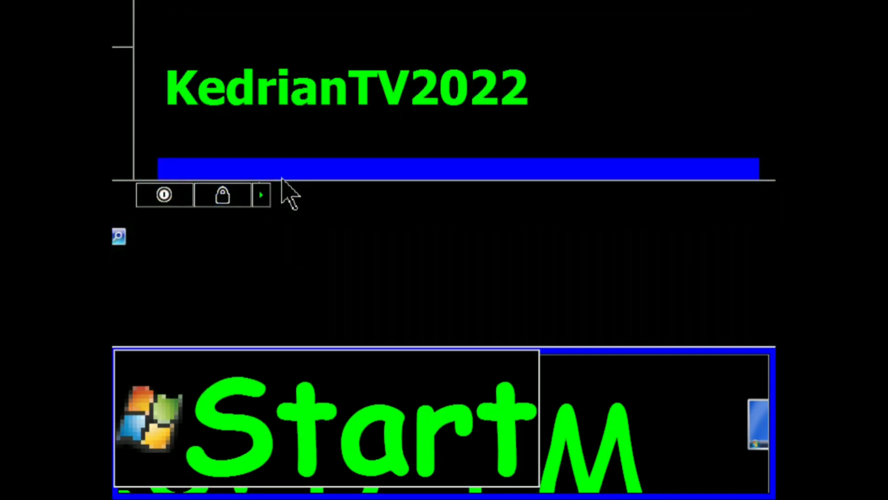
{"action": "left_click", "coordinate": [260, 194]}
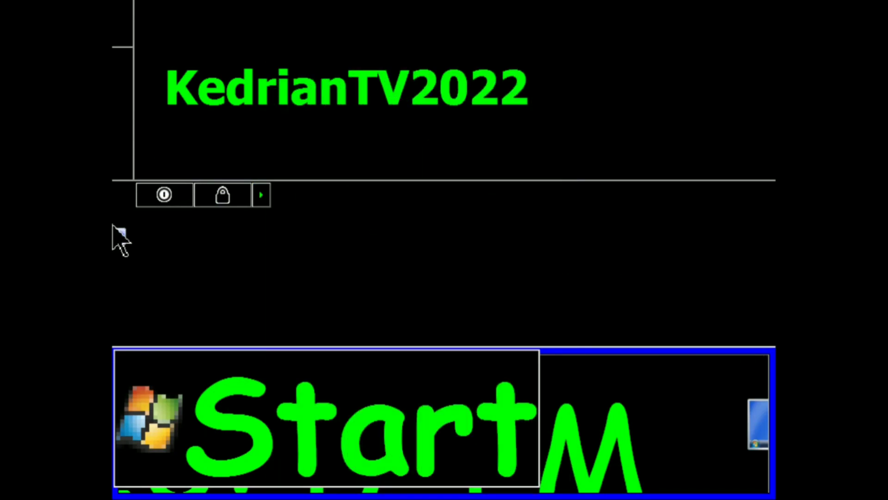
{"action": "mouse_move", "coordinate": [261, 196]}
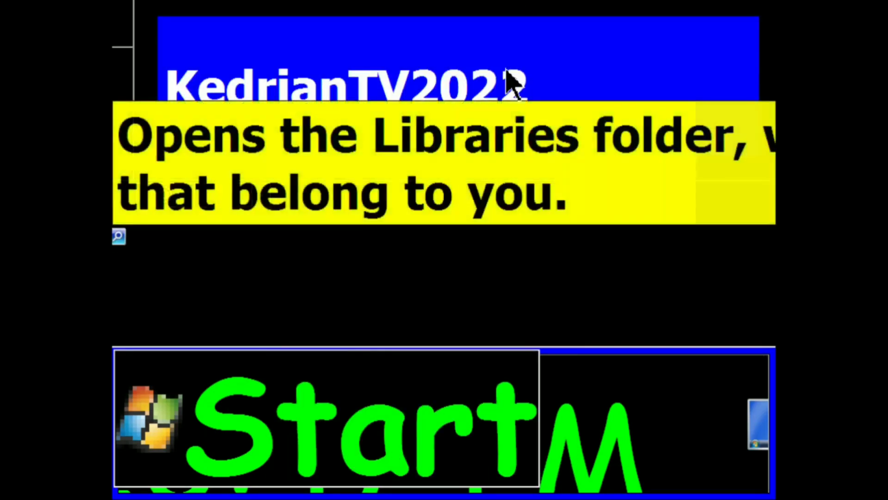
{"action": "right_click", "coordinate": [236, 463]}
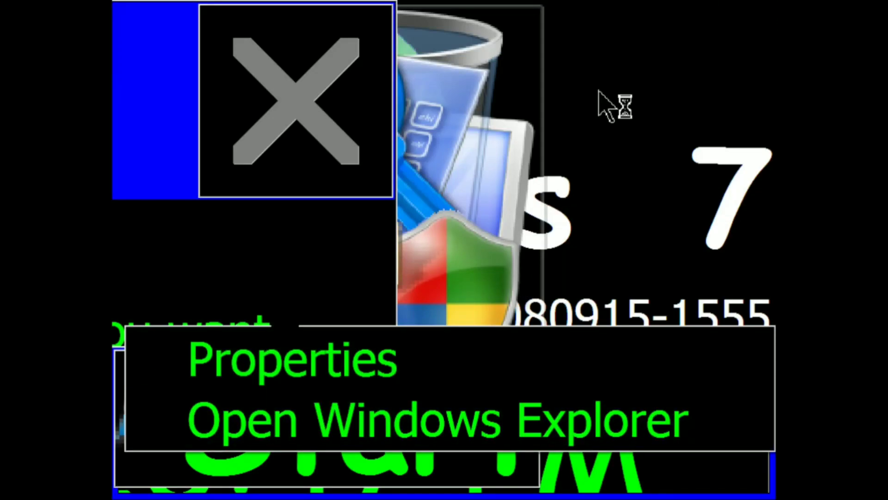
{"action": "left_click", "coordinate": [598, 90]}
Step: Move the delete confirmation dialog down to the desktop's lower edge and open the System Icons properties from the taskbar
{"action": "left_click", "coordinate": [226, 55]}
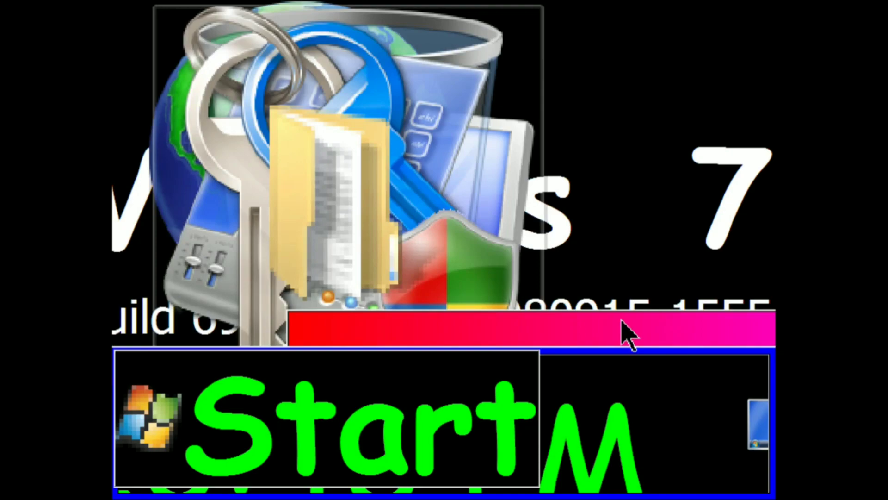
{"action": "left_click_drag", "start_coordinate": [622, 320], "coordinate": [629, 347]}
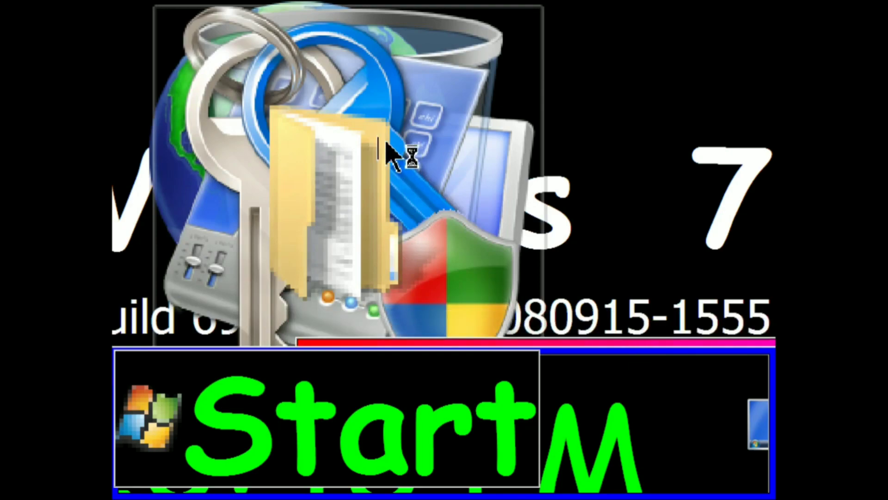
{"action": "right_click", "coordinate": [599, 343]}
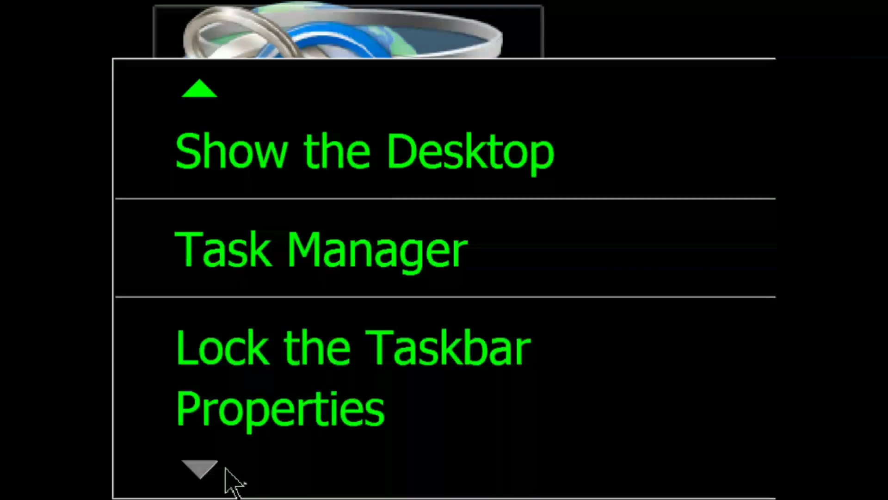
{"action": "left_click", "coordinate": [254, 407]}
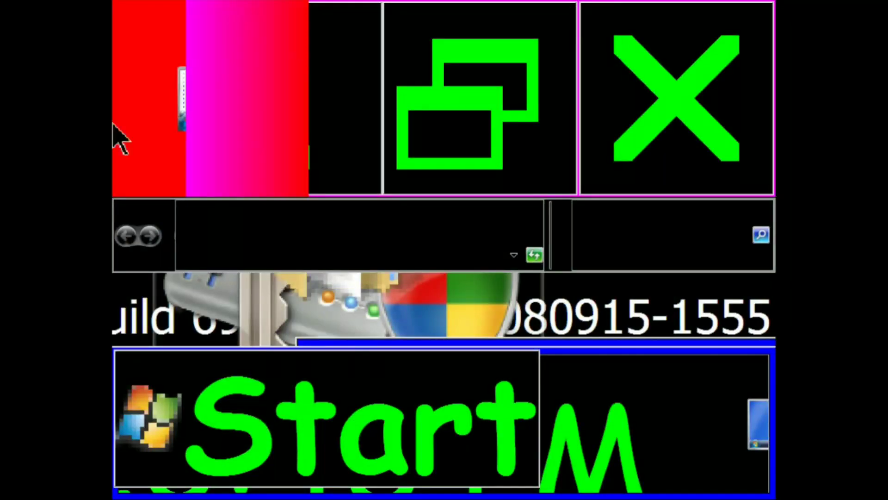
Step: Try to go to "Display" through the System Icons window's address and dismiss the resulting message
{"action": "left_click", "coordinate": [297, 238]}
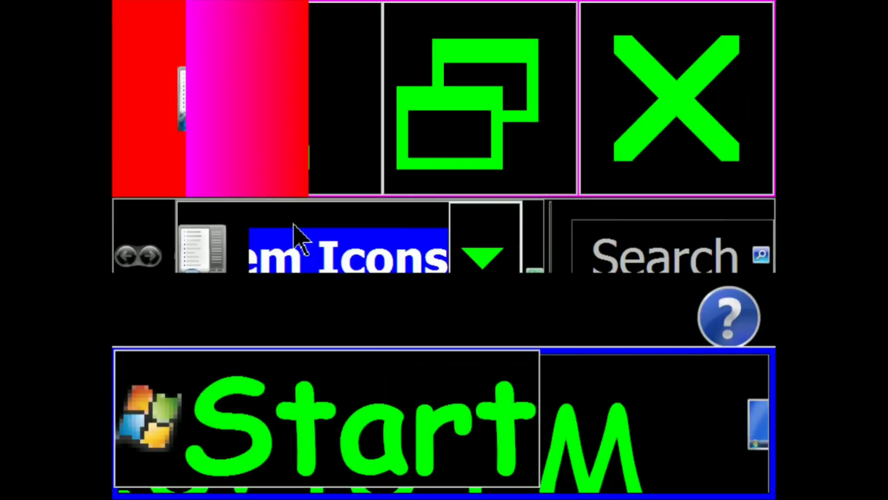
{"action": "type", "text": "Display"}
{"action": "key", "text": "Return"}
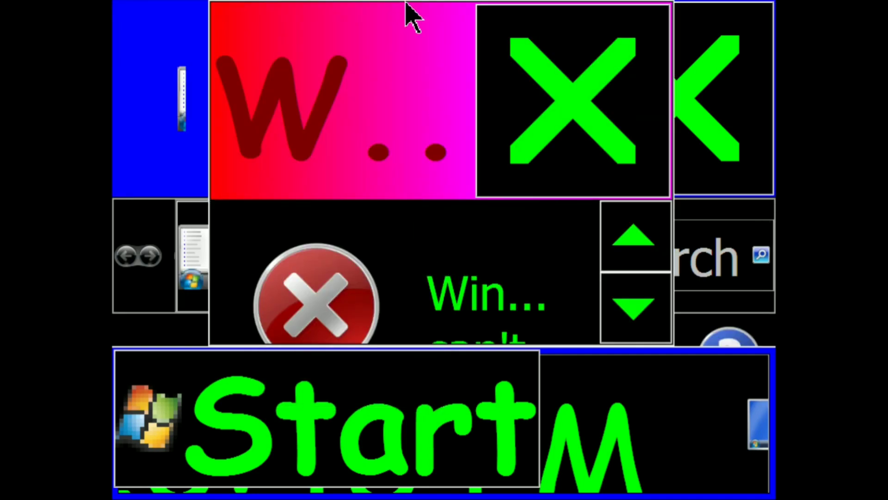
{"action": "left_click", "coordinate": [637, 284]}
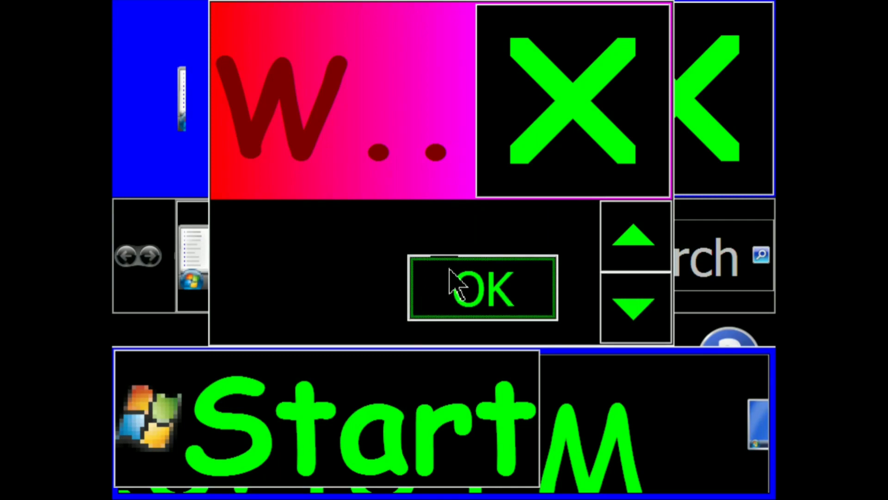
{"action": "left_click", "coordinate": [453, 277]}
Step: Search the Control Panel for "display" and open the Display page from the results
{"action": "left_click", "coordinate": [507, 265]}
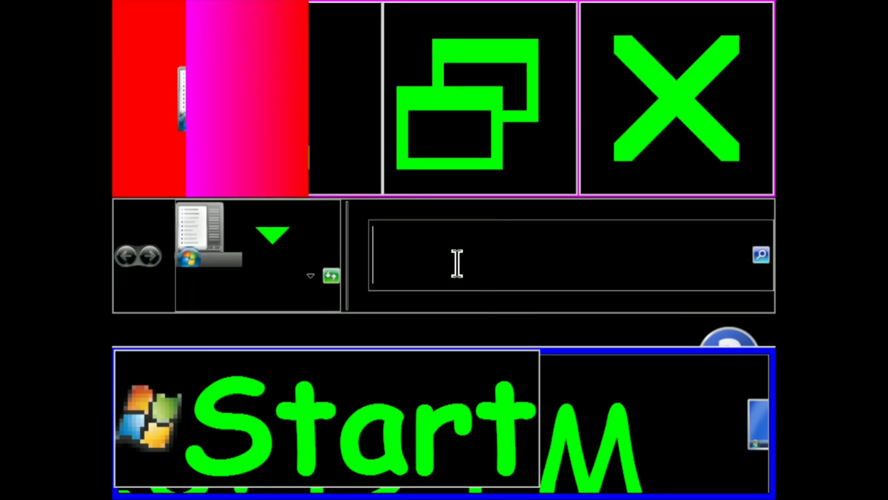
{"action": "type", "text": "display"}
{"action": "key", "text": "Escape"}
{"action": "type", "text": "display"}
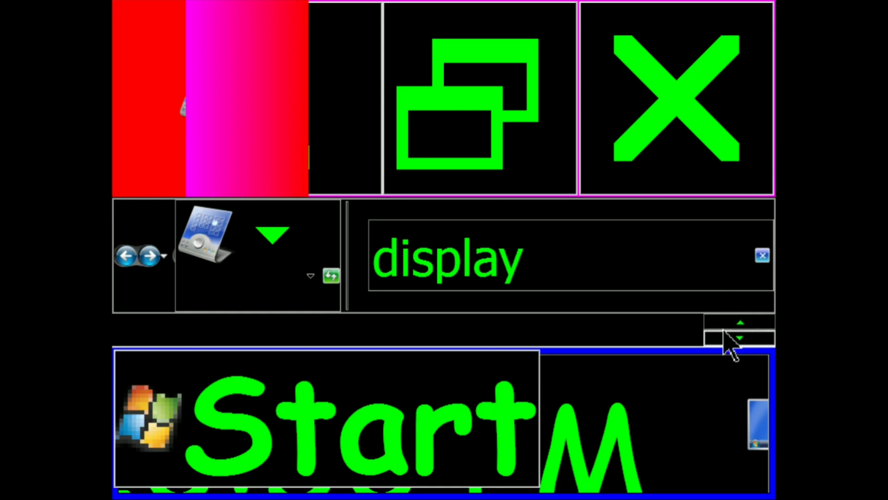
{"action": "left_click", "coordinate": [502, 319]}
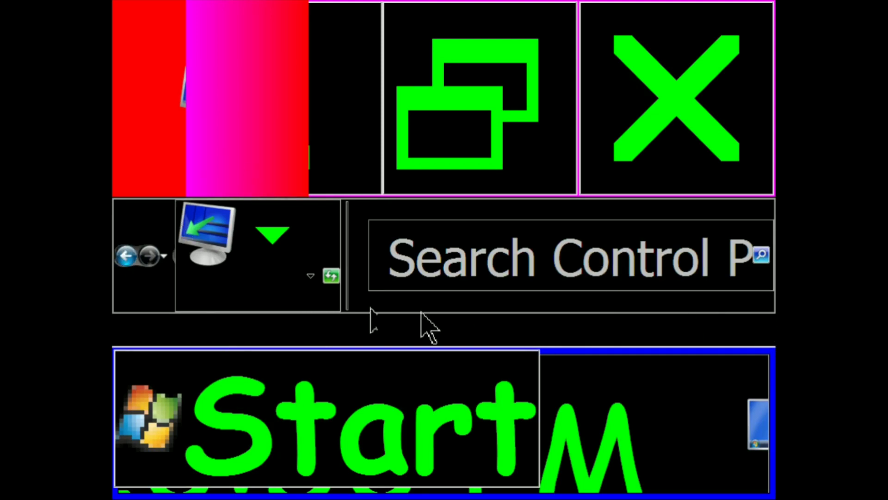
Step: Search the Control Panel for "ers", look through the results and clear the search
{"action": "left_click", "coordinate": [297, 255]}
{"action": "left_click", "coordinate": [332, 282]}
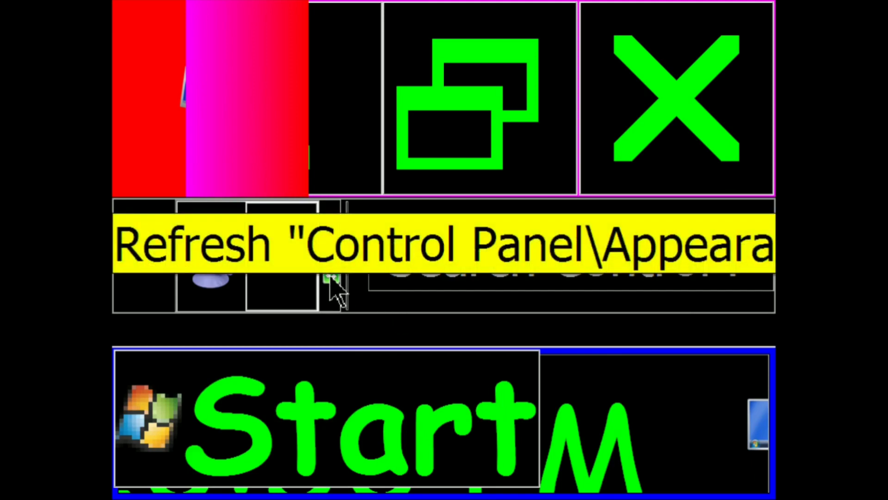
{"action": "left_click", "coordinate": [611, 251]}
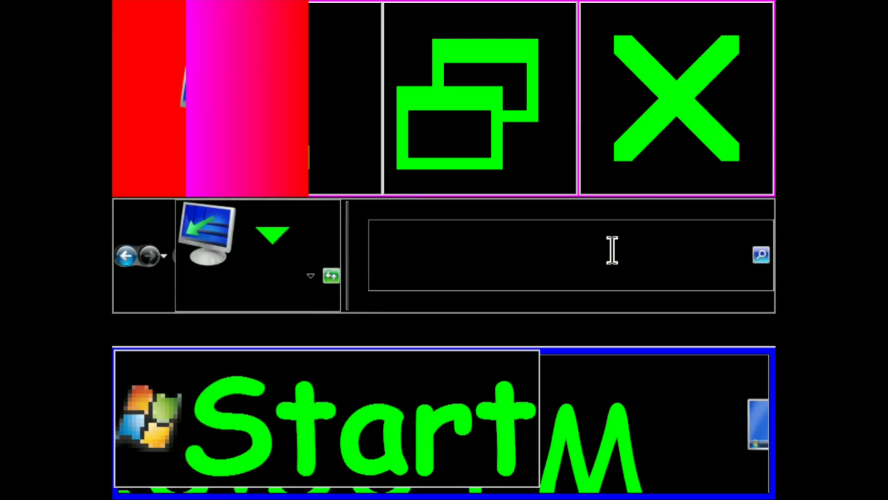
{"action": "type", "text": "pers"}
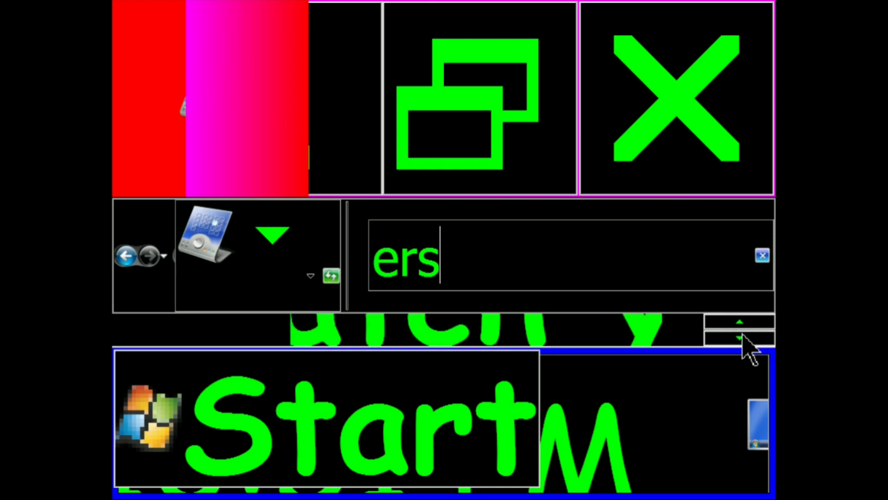
{"action": "left_click", "coordinate": [743, 335]}
{"action": "left_click", "coordinate": [742, 335]}
{"action": "left_click", "coordinate": [743, 334]}
{"action": "left_click", "coordinate": [743, 335]}
{"action": "left_click", "coordinate": [742, 334]}
{"action": "left_click", "coordinate": [743, 334]}
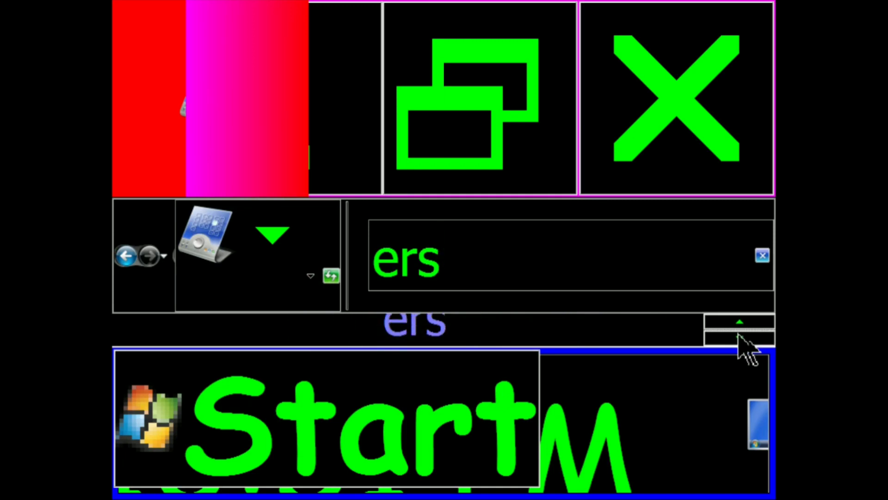
{"action": "key", "text": "BackSpace"}
{"action": "key", "text": "BackSpace"}
{"action": "key", "text": "BackSpace"}
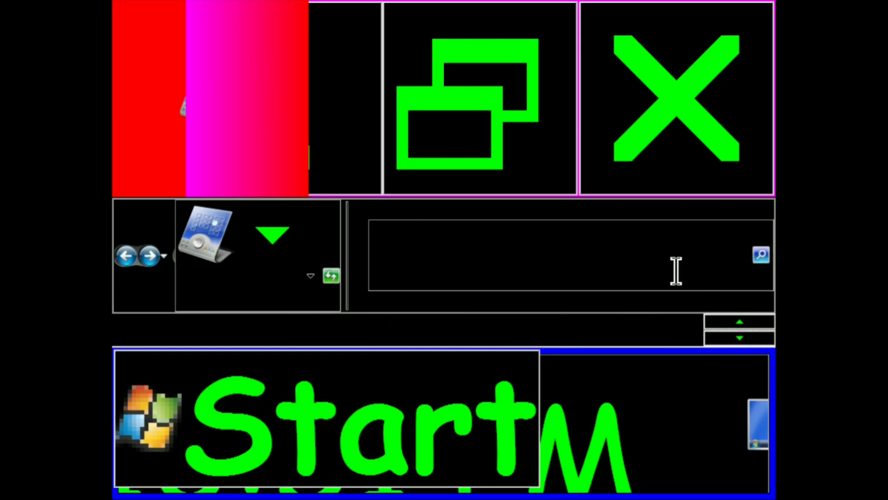
Step: Search the Control Panel for "personalization" and open the result link that begins with "Adjust"
{"action": "type", "text": "personal"}
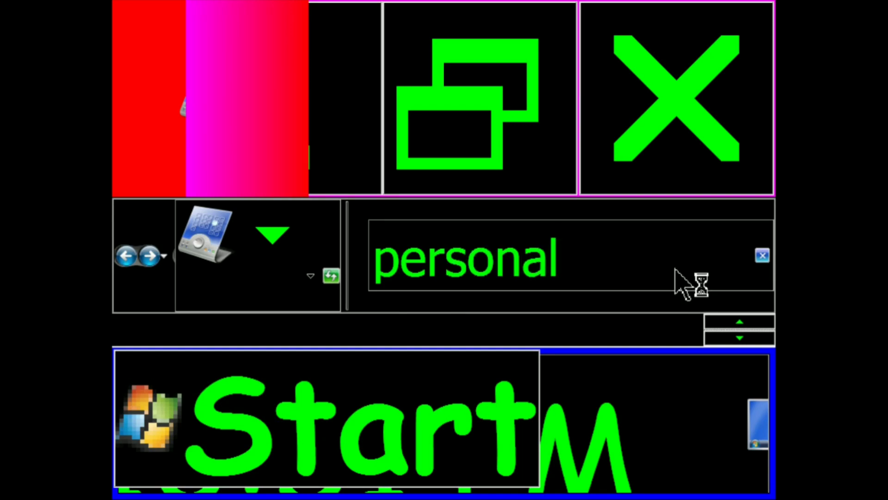
{"action": "type", "text": "ization"}
{"action": "left_click", "coordinate": [740, 327]}
{"action": "left_click", "coordinate": [749, 334]}
{"action": "left_click", "coordinate": [750, 335]}
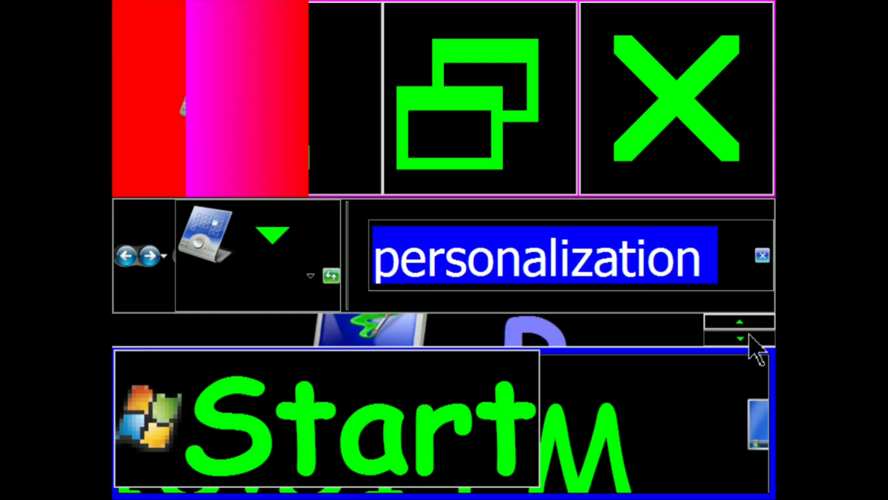
{"action": "left_click", "coordinate": [750, 336]}
{"action": "left_click", "coordinate": [750, 336]}
{"action": "left_click", "coordinate": [750, 335]}
{"action": "left_click", "coordinate": [750, 336]}
{"action": "left_click", "coordinate": [750, 336]}
{"action": "left_click", "coordinate": [750, 336]}
{"action": "left_click", "coordinate": [750, 336]}
{"action": "left_click", "coordinate": [750, 336]}
{"action": "left_click", "coordinate": [750, 336]}
{"action": "left_click", "coordinate": [750, 336]}
{"action": "left_click", "coordinate": [750, 336]}
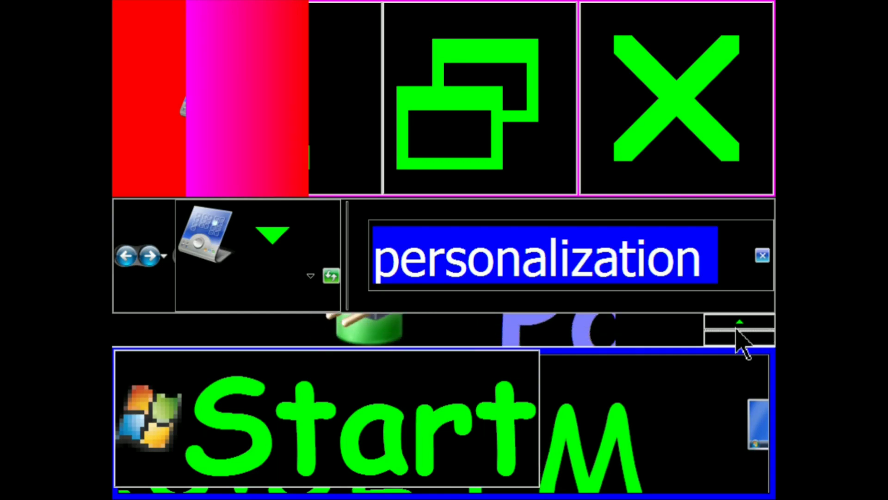
{"action": "left_click", "coordinate": [740, 336]}
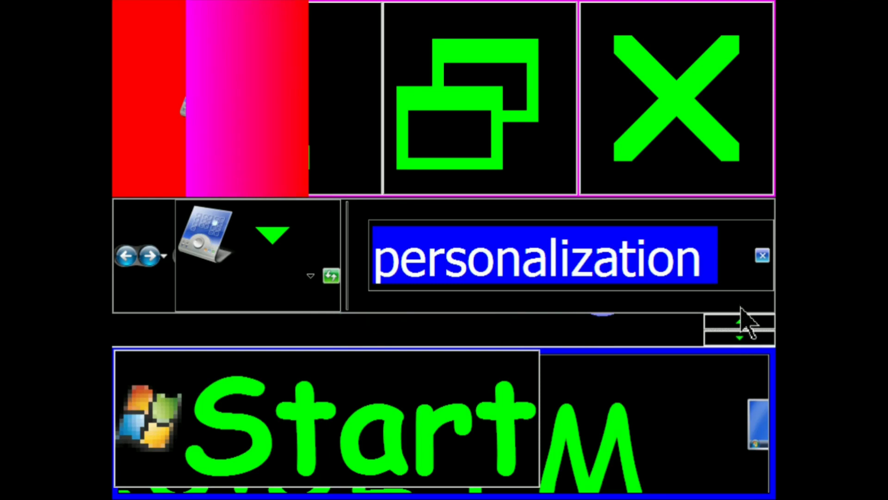
{"action": "left_click", "coordinate": [740, 324]}
{"action": "left_click", "coordinate": [740, 324]}
{"action": "left_click", "coordinate": [563, 342]}
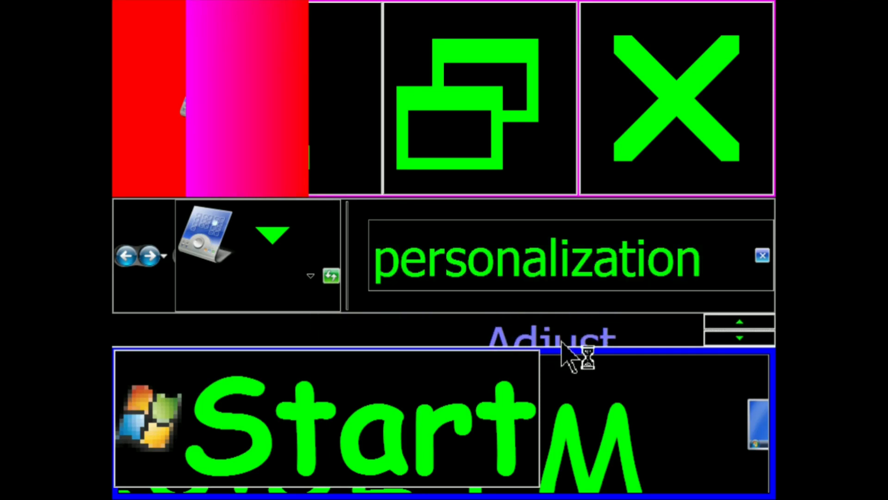
Step: Look through the Screen Resolution page to locate the Resolution setting
{"action": "left_click", "coordinate": [722, 339]}
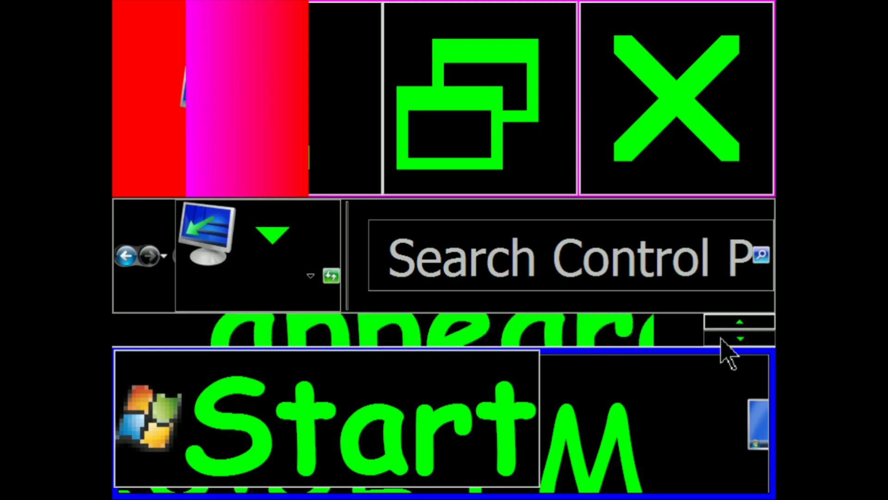
{"action": "left_click", "coordinate": [725, 336]}
{"action": "left_click", "coordinate": [726, 334]}
{"action": "left_click", "coordinate": [726, 334]}
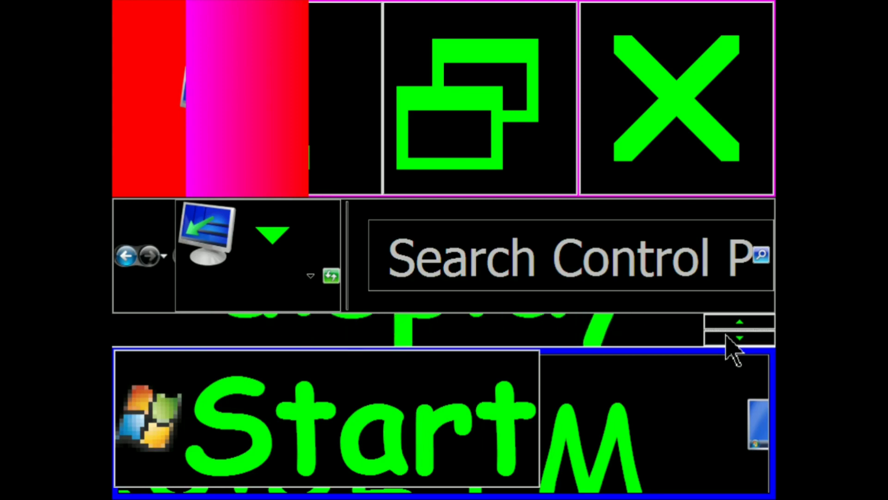
{"action": "left_click", "coordinate": [725, 335]}
{"action": "left_click", "coordinate": [725, 334]}
{"action": "left_click", "coordinate": [725, 335]}
{"action": "left_click", "coordinate": [725, 334]}
{"action": "left_click", "coordinate": [726, 334]}
{"action": "left_click", "coordinate": [731, 323]}
{"action": "left_click", "coordinate": [731, 328]}
{"action": "left_click", "coordinate": [728, 340]}
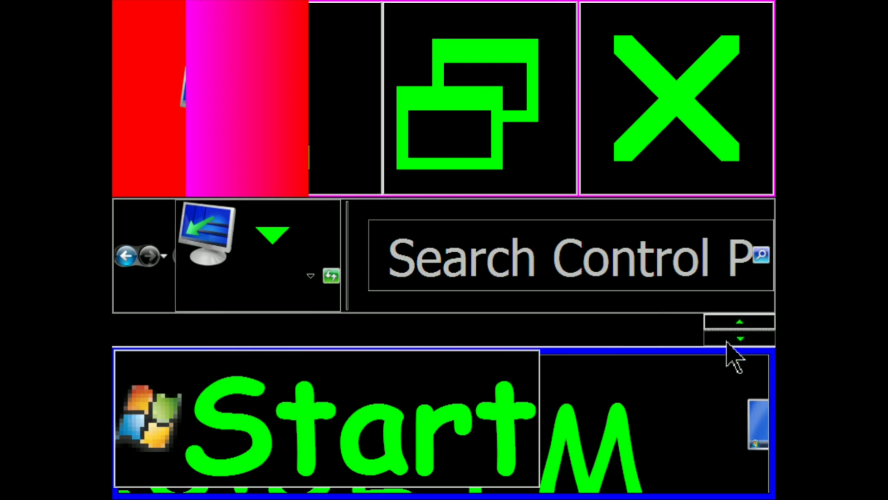
{"action": "left_click", "coordinate": [727, 341]}
{"action": "left_click", "coordinate": [728, 339]}
{"action": "left_click", "coordinate": [728, 338]}
{"action": "left_click", "coordinate": [728, 338]}
{"action": "left_click", "coordinate": [728, 339]}
{"action": "left_click", "coordinate": [728, 338]}
{"action": "left_click", "coordinate": [728, 338]}
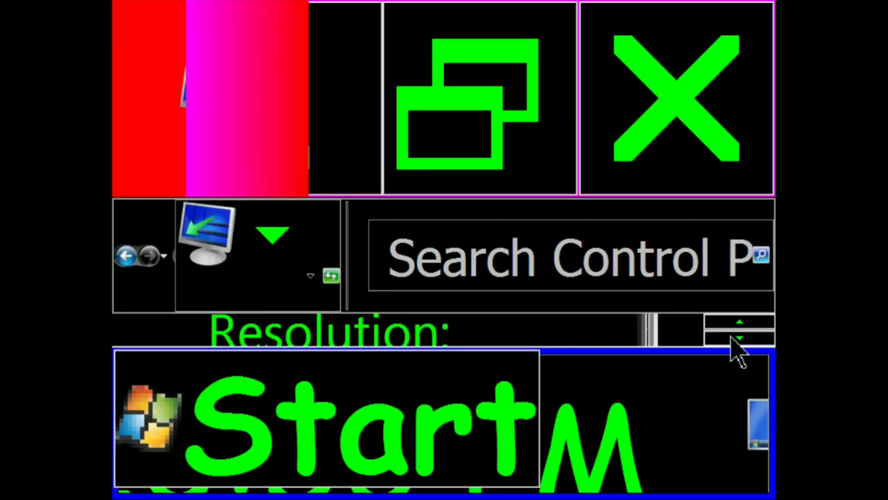
{"action": "left_click", "coordinate": [731, 337]}
{"action": "left_click", "coordinate": [731, 335]}
Step: Choose a higher screen resolution, apply it and keep the new display settings
{"action": "left_click", "coordinate": [146, 354]}
{"action": "left_click", "coordinate": [202, 435]}
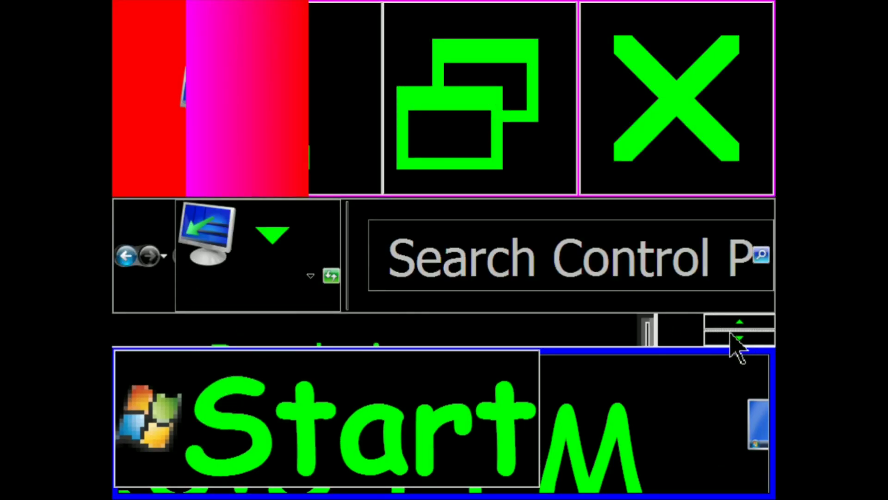
{"action": "left_click", "coordinate": [253, 47]}
{"action": "left_click", "coordinate": [113, 3]}
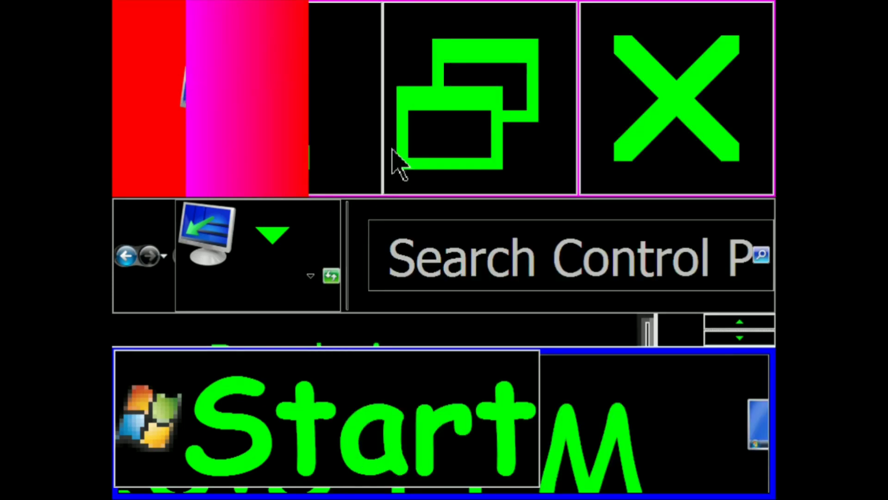
{"action": "left_click", "coordinate": [733, 332]}
{"action": "left_click", "coordinate": [732, 339]}
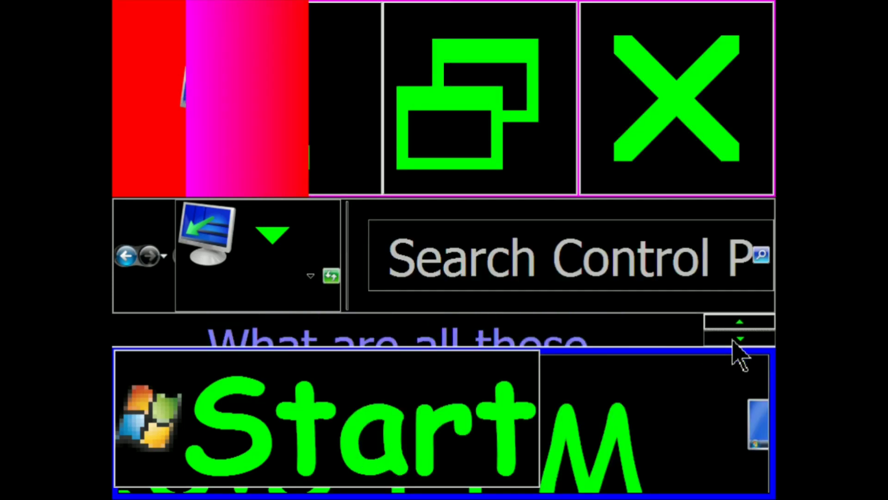
{"action": "left_click", "coordinate": [304, 335]}
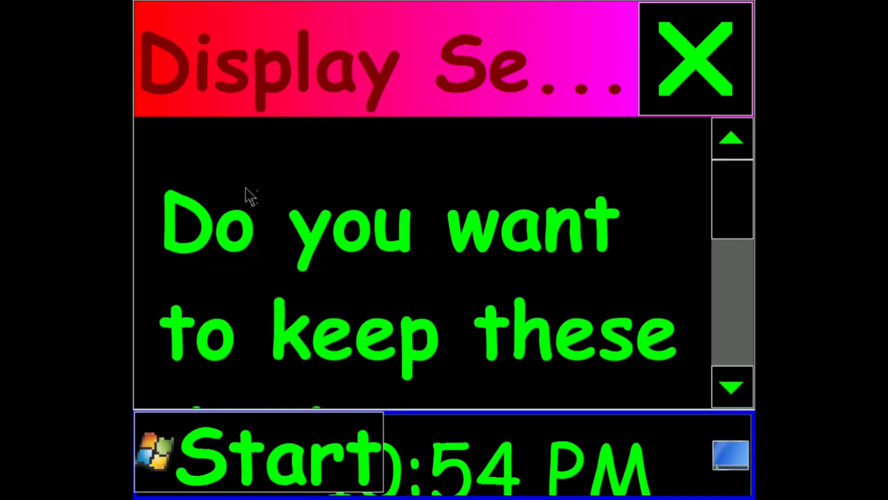
{"action": "scroll", "coordinate": [505, 185], "scroll_direction": "down", "scroll_amount": 3}
{"action": "scroll", "coordinate": [509, 192], "scroll_direction": "down", "scroll_amount": 3}
{"action": "left_click", "coordinate": [520, 329]}
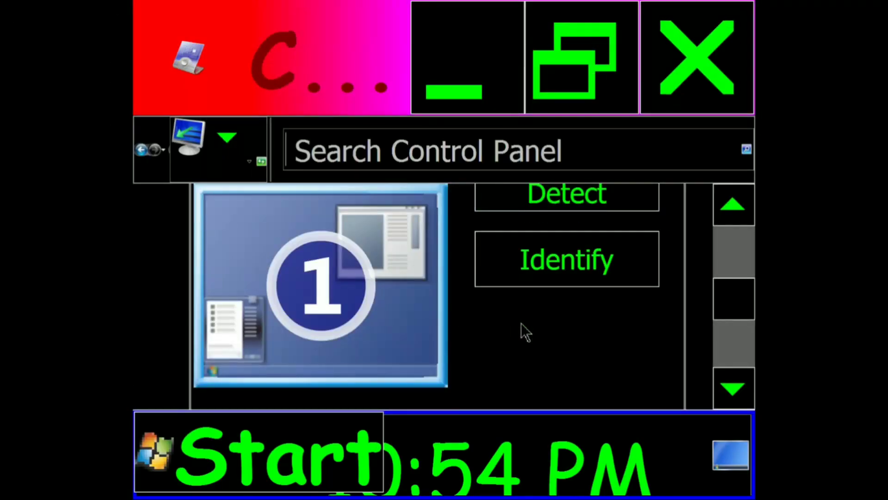
Step: Go back to the Control Panel, search for "display" and open "Adjust screen resolution" from the Display page
{"action": "left_click_drag", "start_coordinate": [718, 277], "coordinate": [138, 171]}
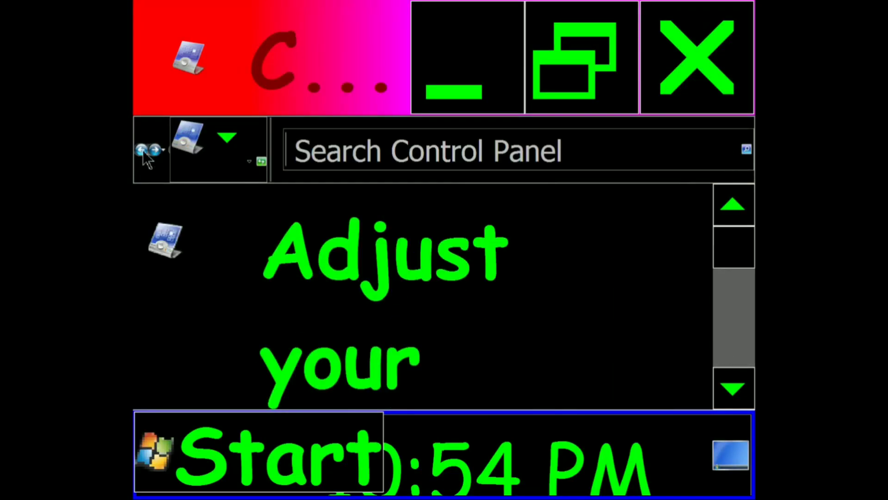
{"action": "scroll", "coordinate": [344, 254], "scroll_direction": "down", "scroll_amount": 3}
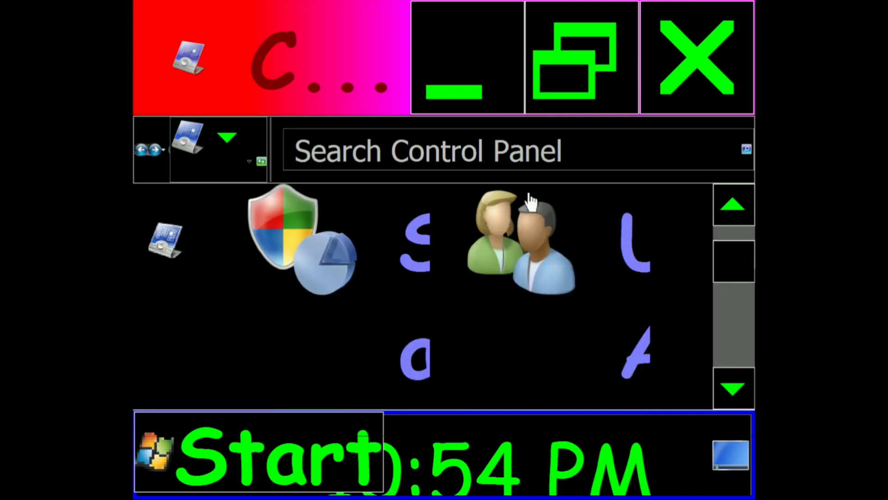
{"action": "left_click", "coordinate": [227, 139]}
{"action": "left_click", "coordinate": [569, 136]}
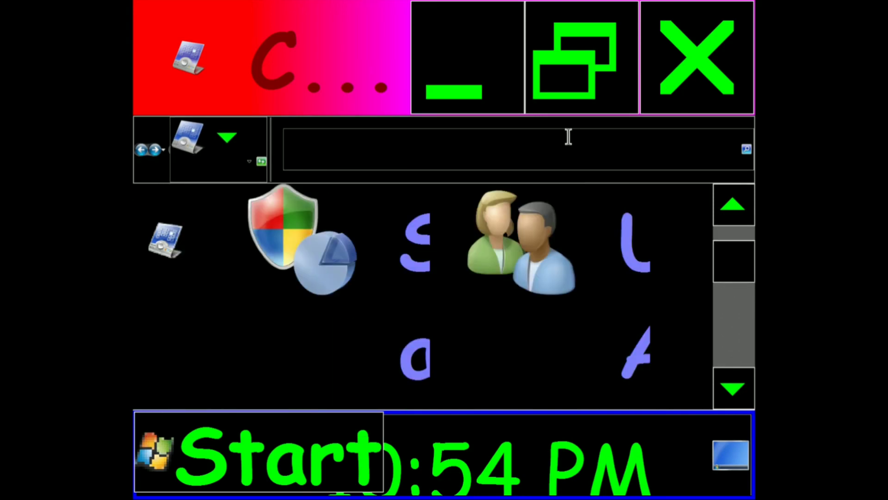
{"action": "type", "text": "display"}
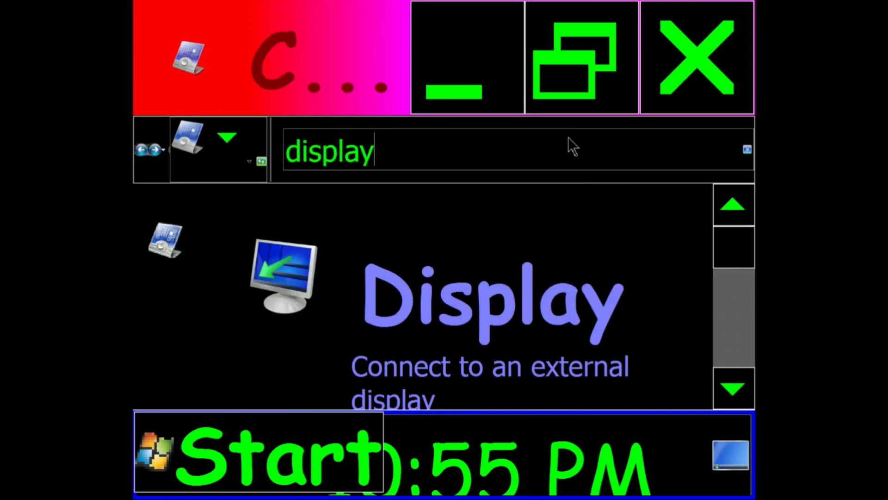
{"action": "left_click", "coordinate": [516, 265]}
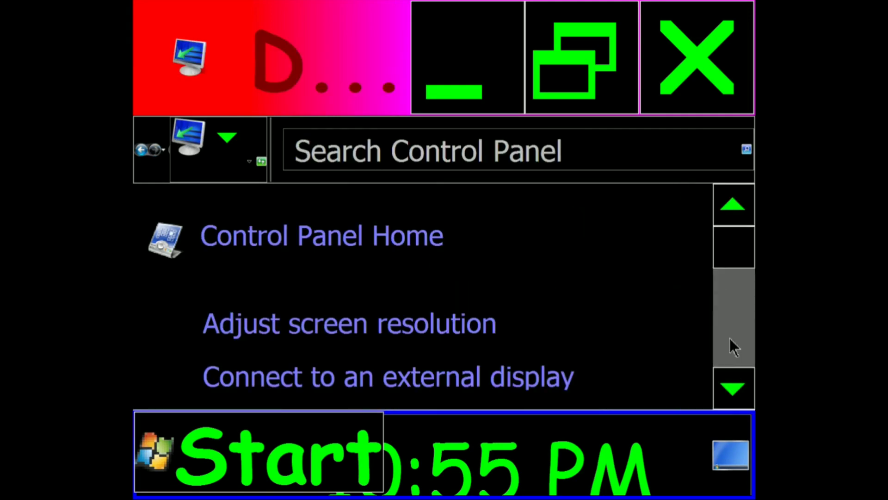
{"action": "left_click", "coordinate": [490, 324]}
Step: Raise the screen resolution once more, apply the change and accept the new display settings
{"action": "left_click", "coordinate": [744, 299]}
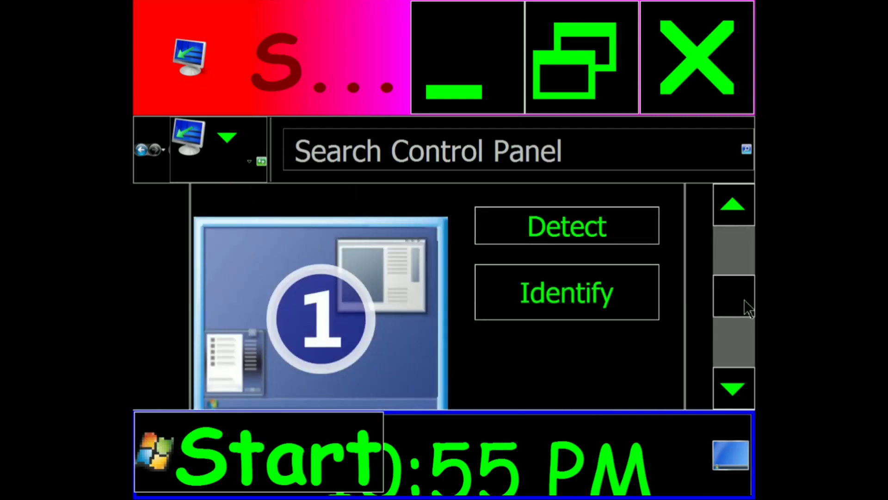
{"action": "scroll", "coordinate": [628, 255], "scroll_direction": "down", "scroll_amount": 2}
{"action": "left_click", "coordinate": [633, 226]}
{"action": "key", "text": "Up"}
{"action": "key", "text": "Up"}
{"action": "key", "text": "Up"}
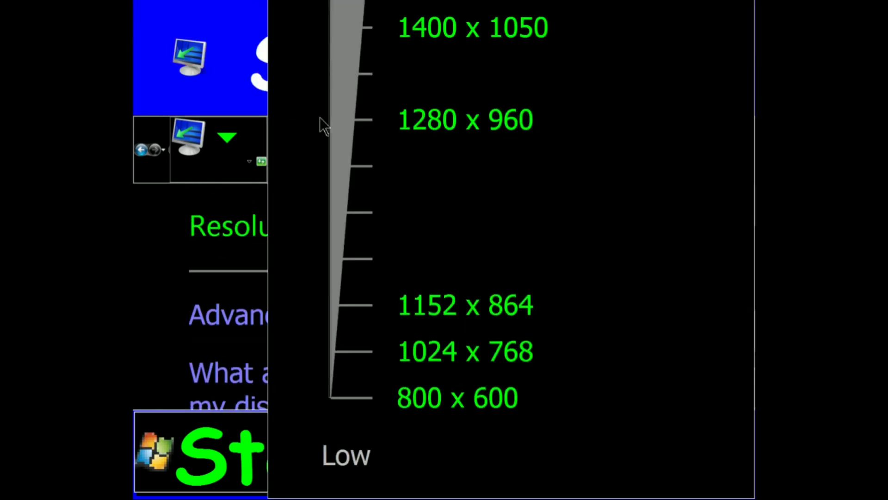
{"action": "key", "text": "Return"}
{"action": "left_click", "coordinate": [745, 352]}
{"action": "left_click", "coordinate": [585, 360]}
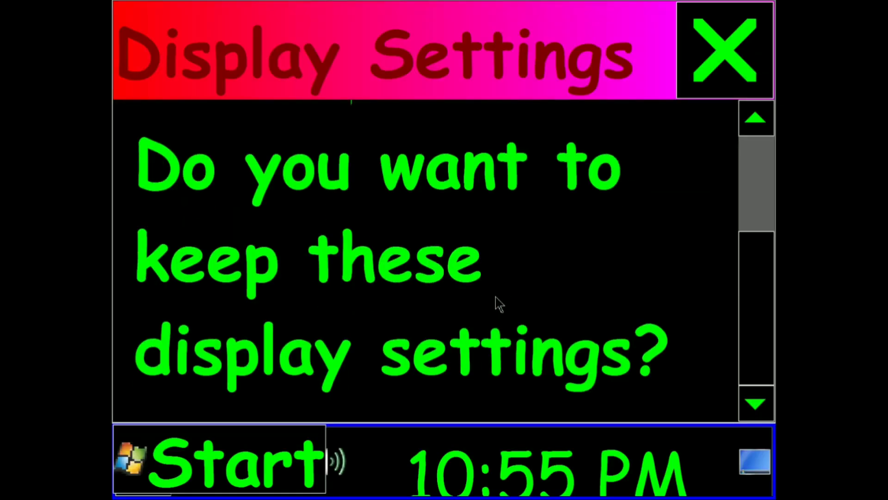
{"action": "left_click", "coordinate": [499, 314]}
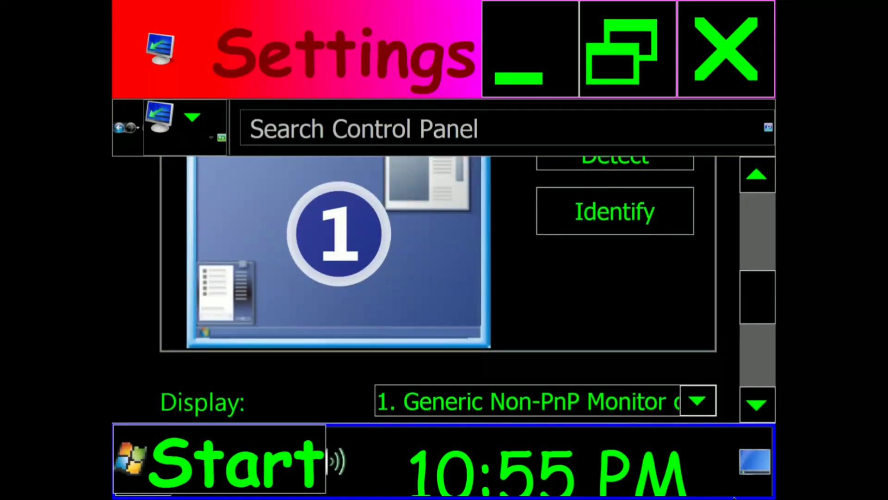
Step: Set the screen resolution to 1920 x 1080, apply it and keep the changes
{"action": "left_click", "coordinate": [541, 407]}
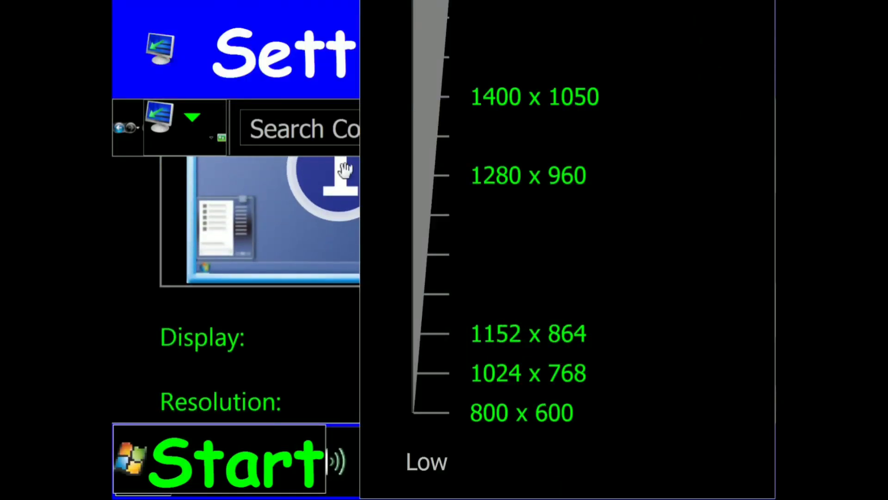
{"action": "left_click", "coordinate": [437, 51]}
{"action": "left_click", "coordinate": [437, 45]}
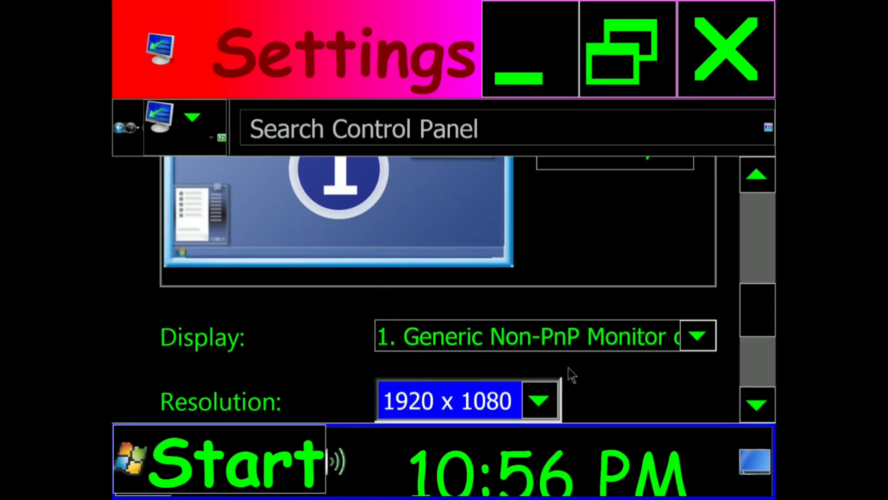
{"action": "left_click_drag", "start_coordinate": [753, 318], "coordinate": [762, 367]}
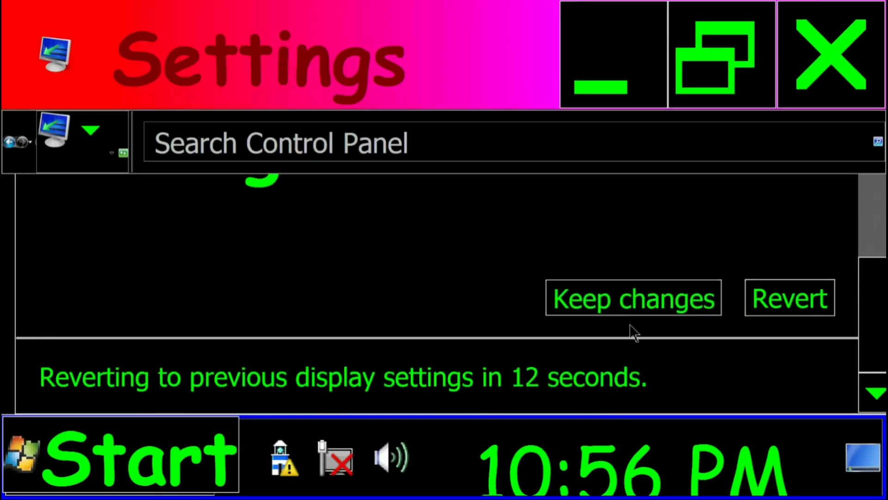
{"action": "left_click", "coordinate": [631, 311]}
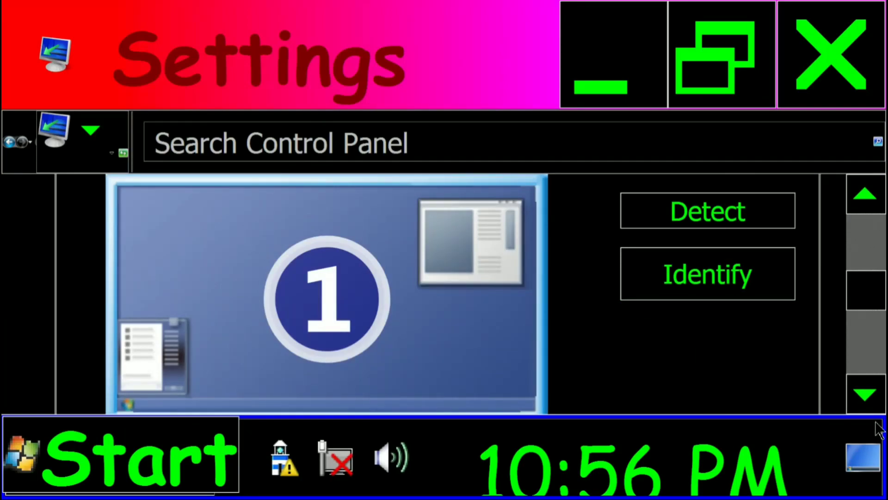
Step: Check the available screen resolutions and leave 1920 x 1080 selected
{"action": "scroll", "coordinate": [843, 326], "scroll_direction": "down", "scroll_amount": 3}
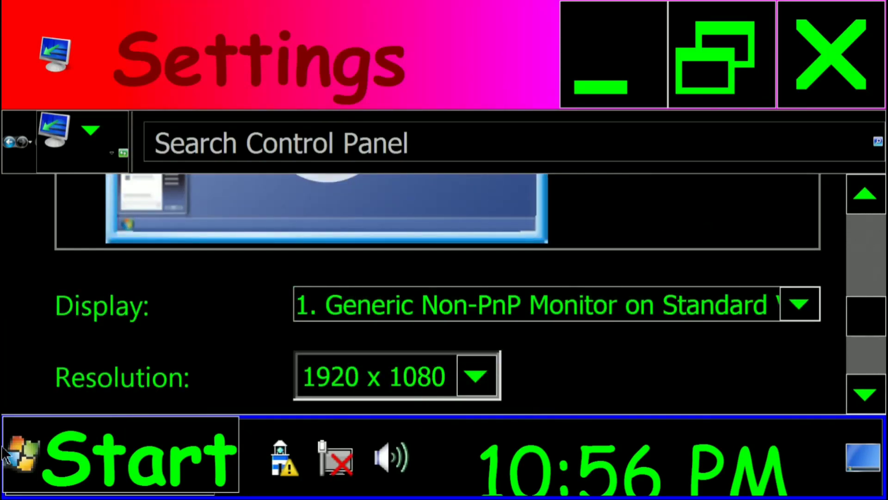
{"action": "left_click", "coordinate": [472, 375]}
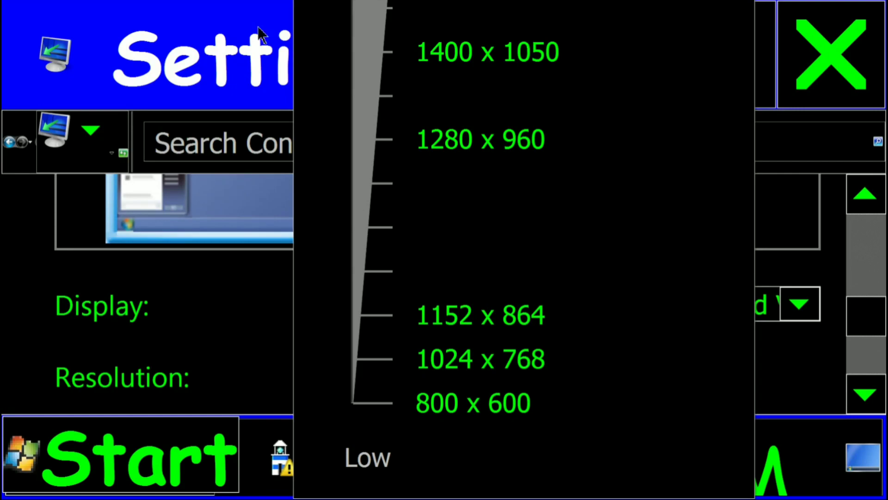
{"action": "left_click", "coordinate": [335, 28]}
{"action": "left_click", "coordinate": [468, 393]}
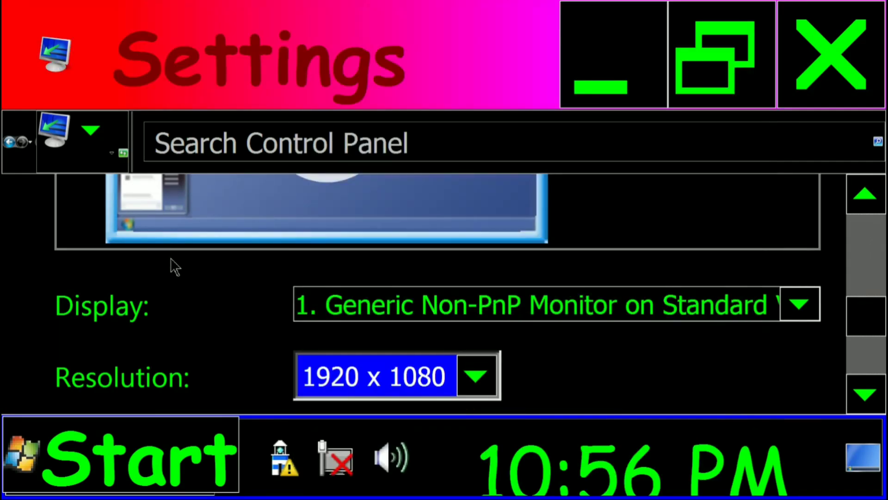
Step: Open the advanced display settings, close them and return to the start of the Screen Resolution page
{"action": "left_click_drag", "start_coordinate": [864, 336], "coordinate": [869, 366]}
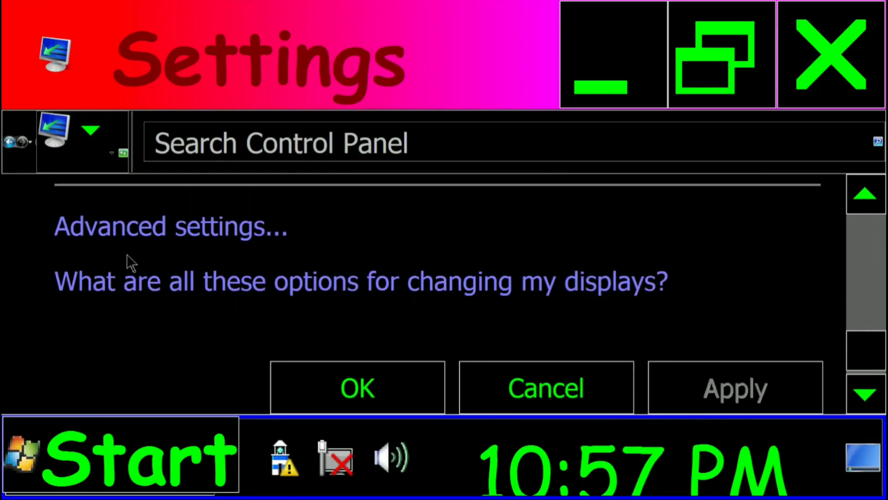
{"action": "left_click", "coordinate": [133, 227]}
{"action": "left_click", "coordinate": [864, 34]}
{"action": "left_click_drag", "start_coordinate": [866, 354], "coordinate": [864, 198]}
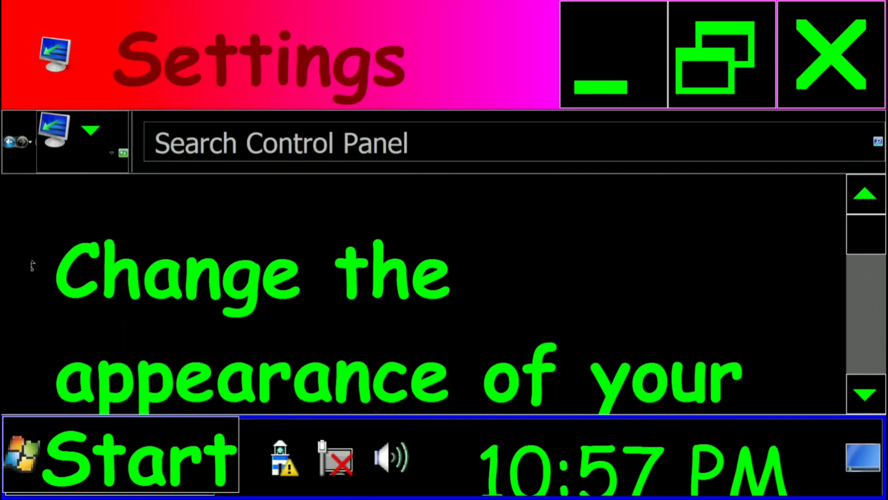
Step: Search the Control Panel for "dpi" and open "Change size of on-screen items"
{"action": "left_click", "coordinate": [390, 132]}
{"action": "type", "text": "dp"}
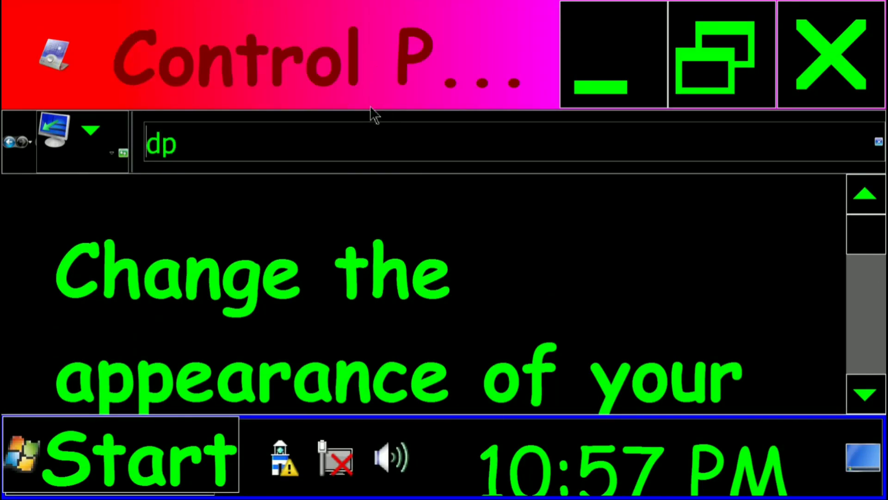
{"action": "type", "text": "i"}
{"action": "key", "text": "BackSpace"}
{"action": "type", "text": "d"}
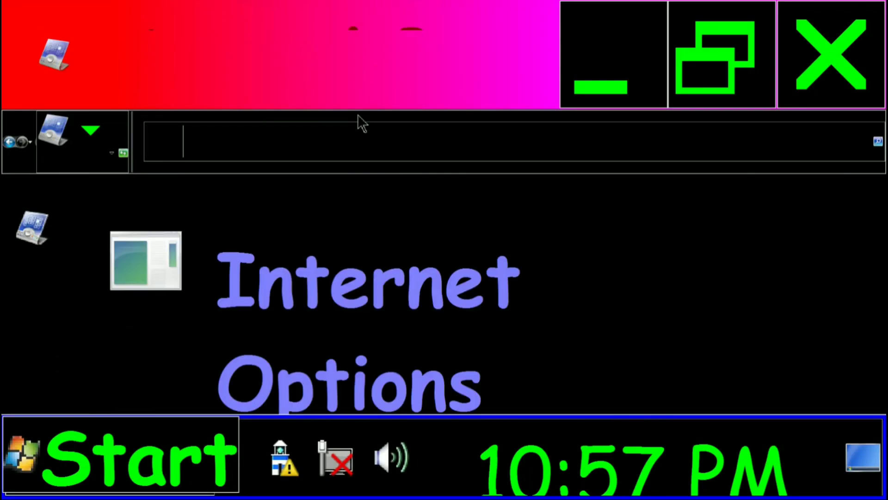
{"action": "type", "text": "dpi"}
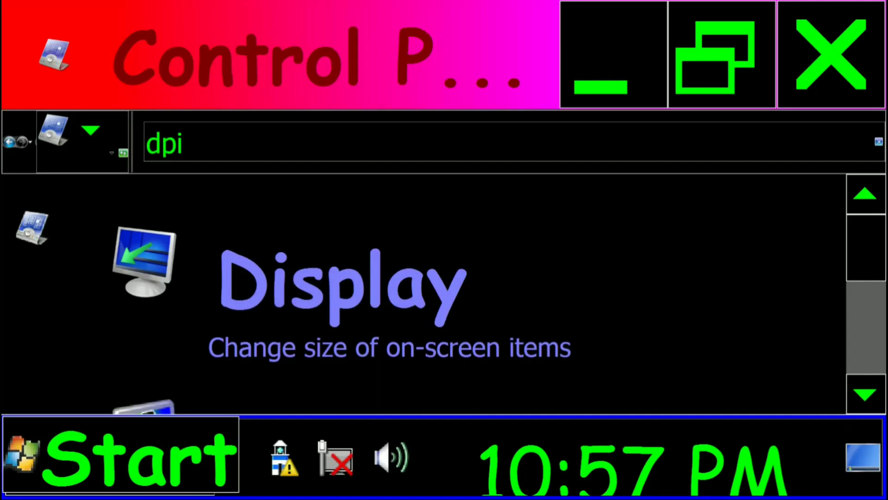
{"action": "left_click", "coordinate": [871, 368]}
{"action": "left_click", "coordinate": [879, 272]}
{"action": "left_click", "coordinate": [500, 349]}
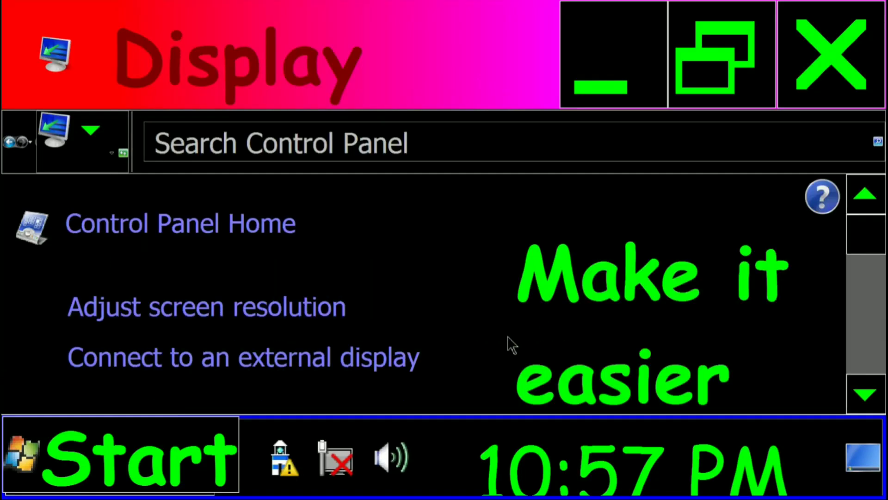
Step: Set the size of on-screen items to Smaller - 100%, apply it and log off
{"action": "left_click", "coordinate": [868, 356]}
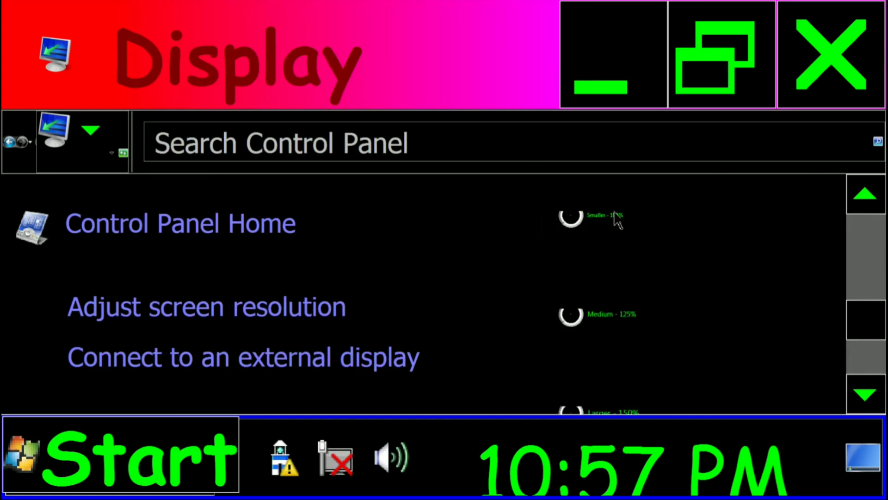
{"action": "left_click", "coordinate": [870, 358]}
{"action": "left_click", "coordinate": [638, 331]}
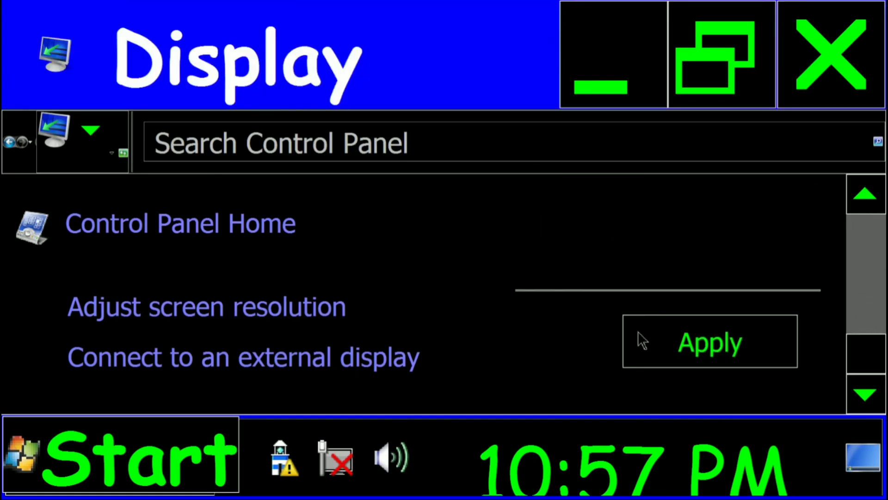
{"action": "scroll", "coordinate": [831, 292], "scroll_direction": "down", "scroll_amount": 1}
{"action": "scroll", "coordinate": [831, 293], "scroll_direction": "down", "scroll_amount": 2}
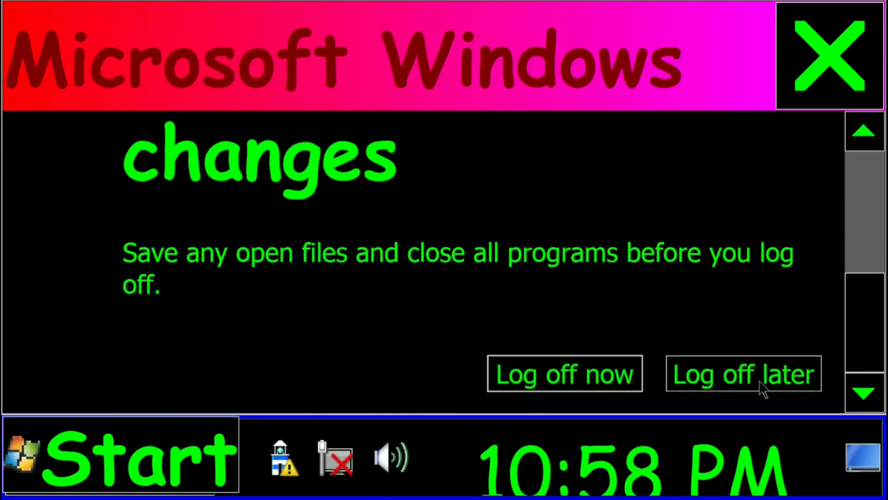
{"action": "left_click", "coordinate": [760, 380]}
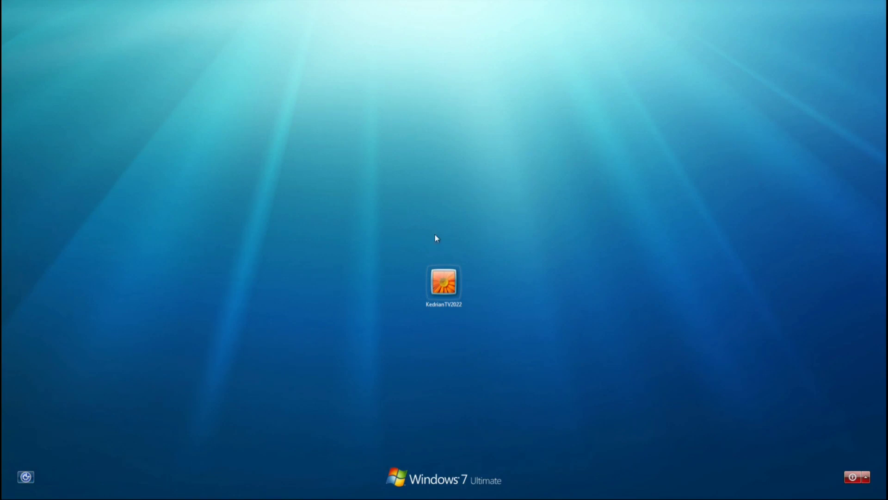
Step: Log back in to the user account and shrink the taskbar to a single row
{"action": "left_click", "coordinate": [444, 281]}
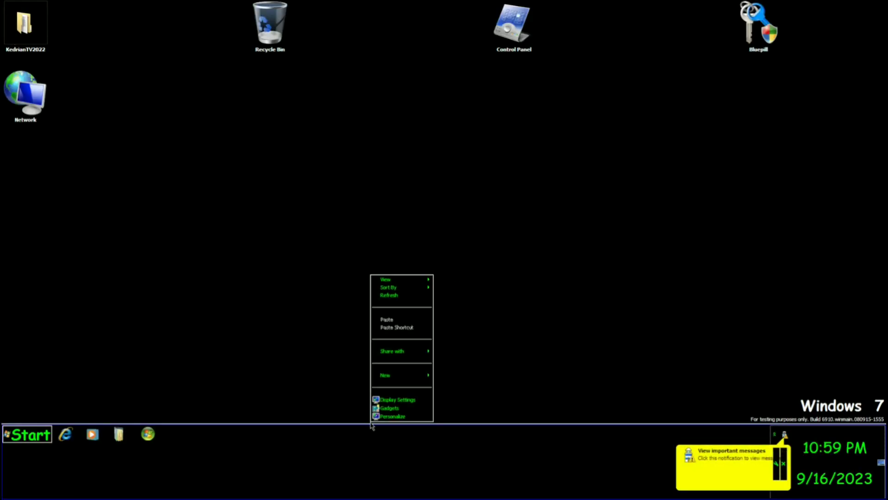
{"action": "left_click_drag", "start_coordinate": [371, 426], "coordinate": [369, 465]}
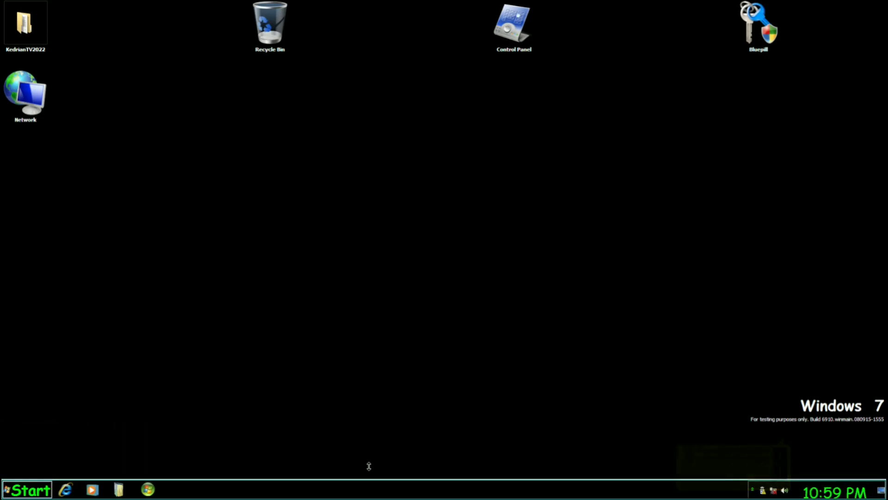
Step: Open the personalization settings and save the current theme to the Desktop as "Windows 7 Build 6910 Uglified"
{"action": "right_click", "coordinate": [359, 451]}
{"action": "left_click", "coordinate": [360, 442]}
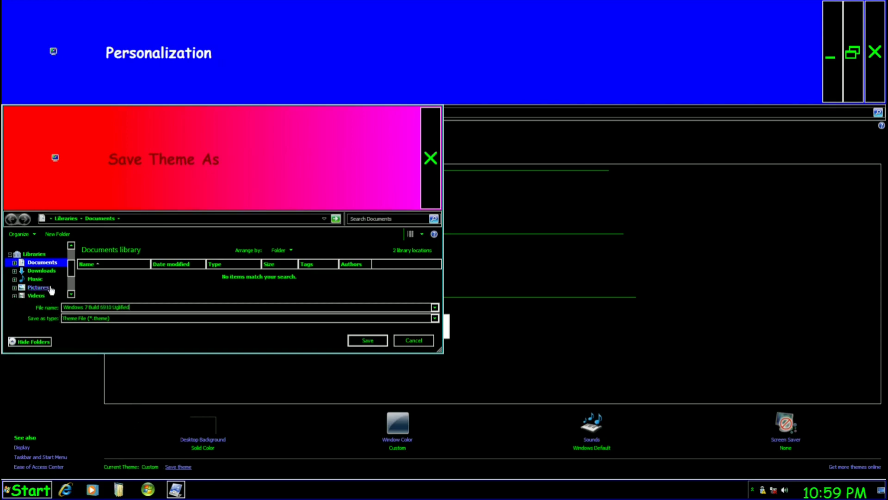
{"action": "mouse_move", "coordinate": [71, 271]}
{"action": "left_mouse_down"}
{"action": "mouse_move", "coordinate": [71, 281]}
{"action": "mouse_move", "coordinate": [72, 267]}
{"action": "left_mouse_up"}
{"action": "scroll", "coordinate": [72, 271], "scroll_direction": "up", "scroll_amount": 5}
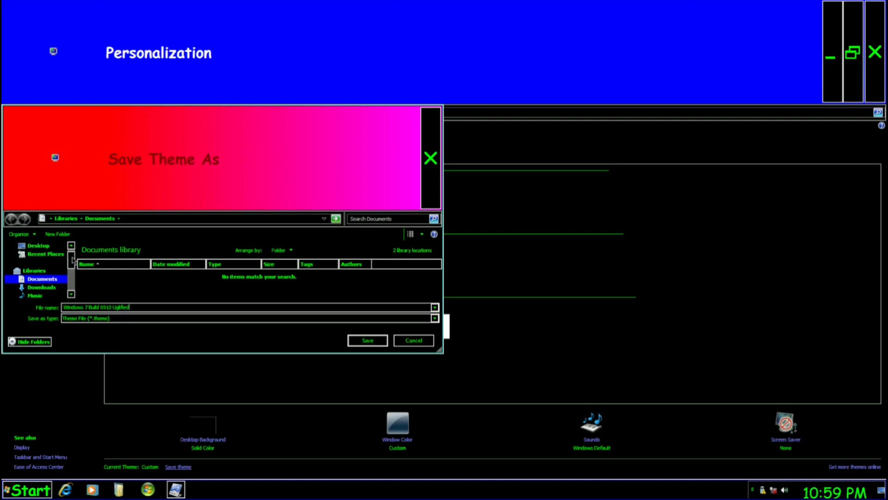
{"action": "left_click", "coordinate": [46, 258]}
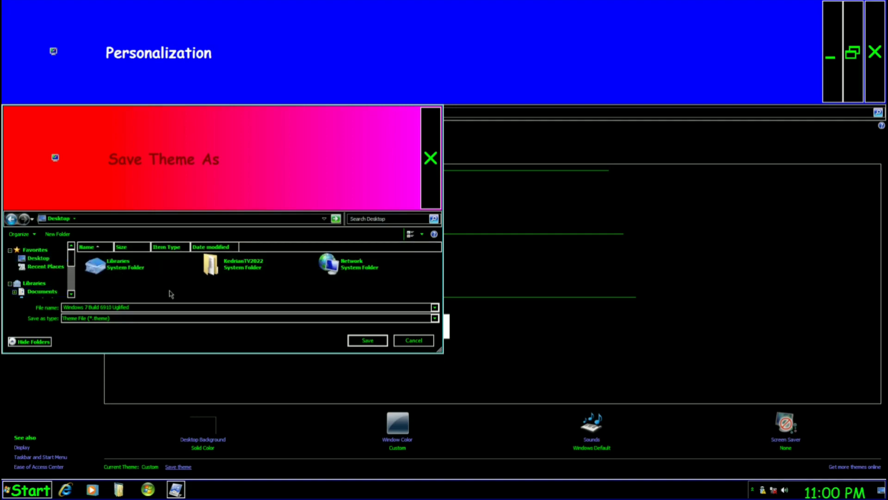
{"action": "left_click", "coordinate": [353, 340]}
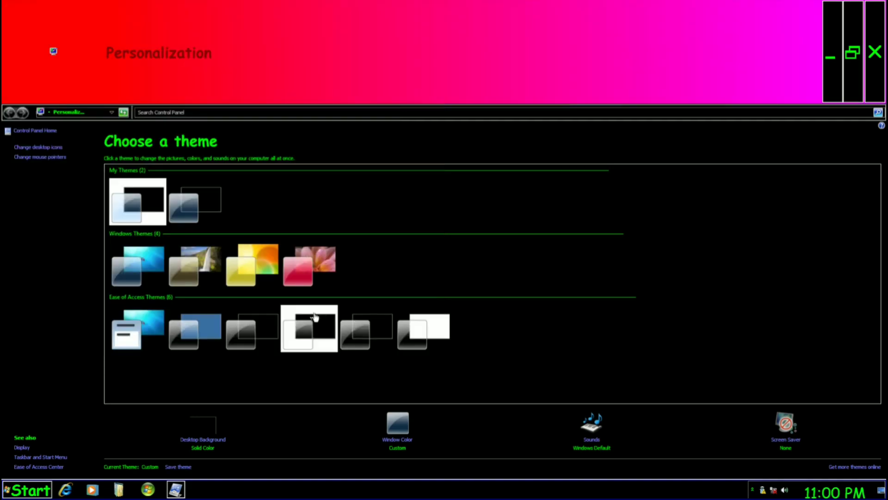
Step: Apply the Windows 7 theme with the fish wallpaper, and restore the Personalization window to a smaller, roughly centred size
{"action": "left_click", "coordinate": [157, 274]}
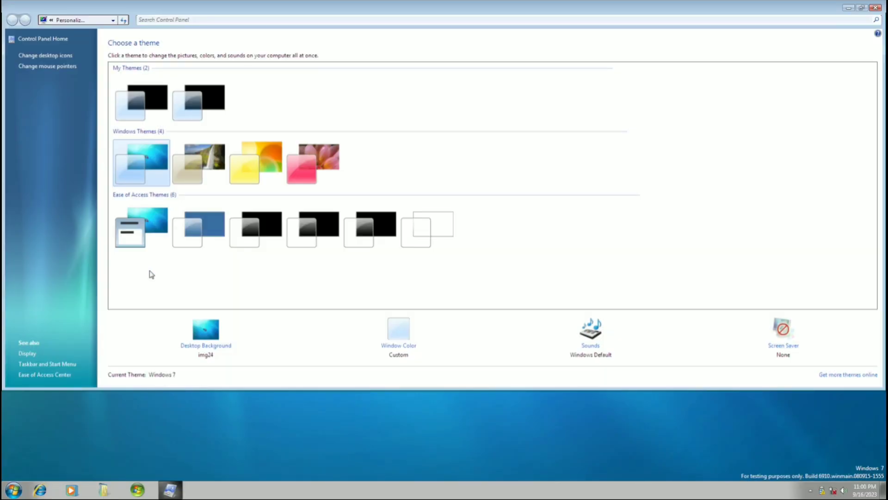
{"action": "double_click", "coordinate": [765, 4]}
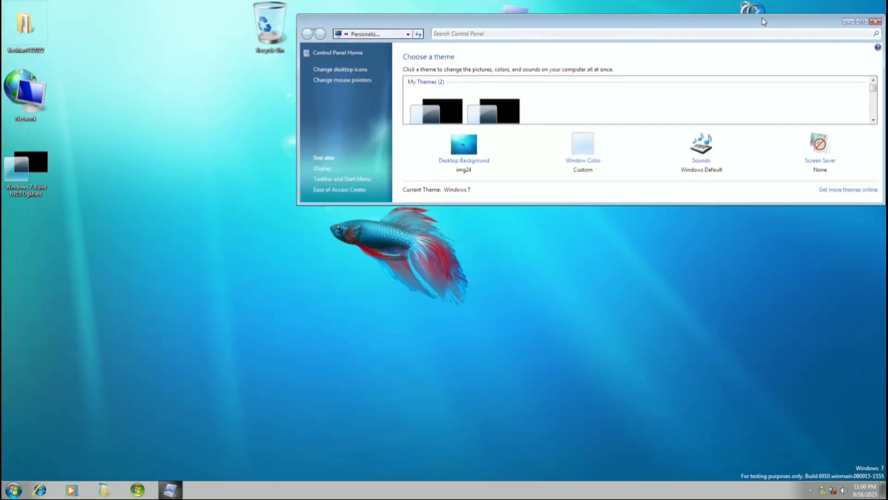
{"action": "left_click_drag", "start_coordinate": [658, 49], "coordinate": [657, 26]}
{"action": "left_click_drag", "start_coordinate": [657, 36], "coordinate": [655, 80]}
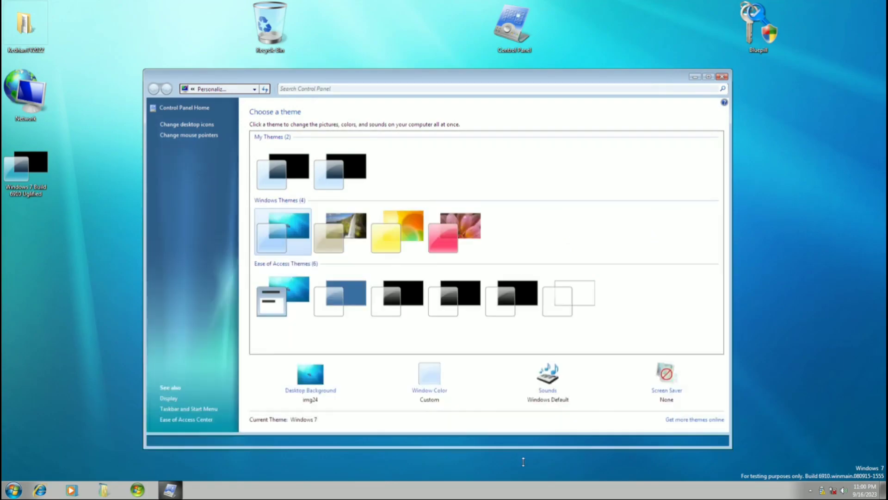
Step: Switch the desktop to medium icons and line up Recycle Bin, Bluepill and Control Panel in one column with the other icons
{"action": "right_click", "coordinate": [698, 41]}
{"action": "mouse_move", "coordinate": [701, 46]}
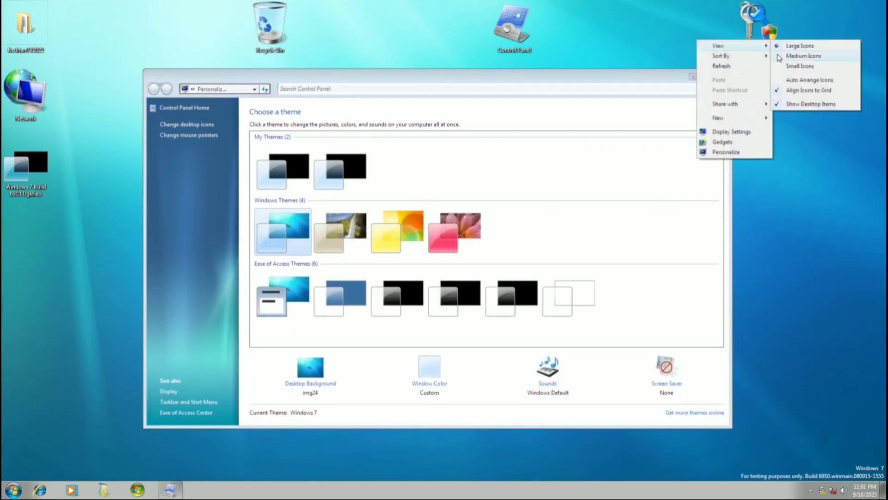
{"action": "left_click", "coordinate": [804, 55]}
{"action": "left_click_drag", "start_coordinate": [264, 14], "coordinate": [19, 14]}
{"action": "left_click_drag", "start_coordinate": [754, 14], "coordinate": [14, 213]}
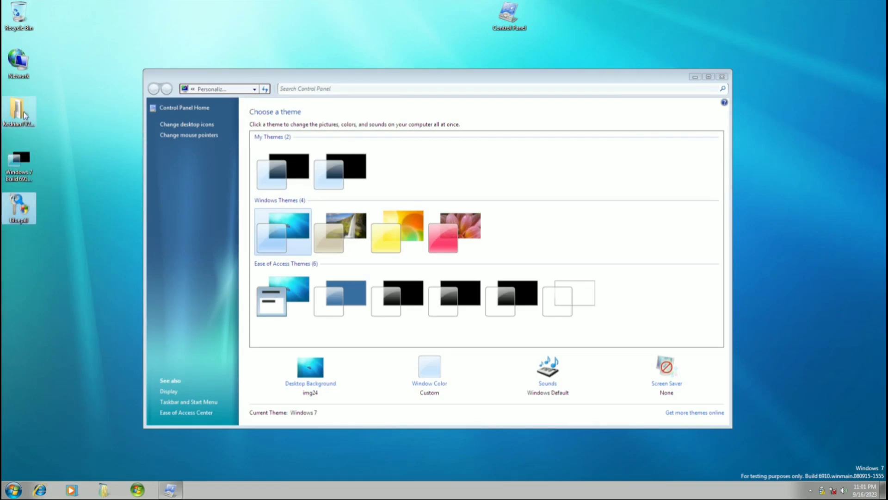
{"action": "left_click_drag", "start_coordinate": [509, 15], "coordinate": [64, 267]}
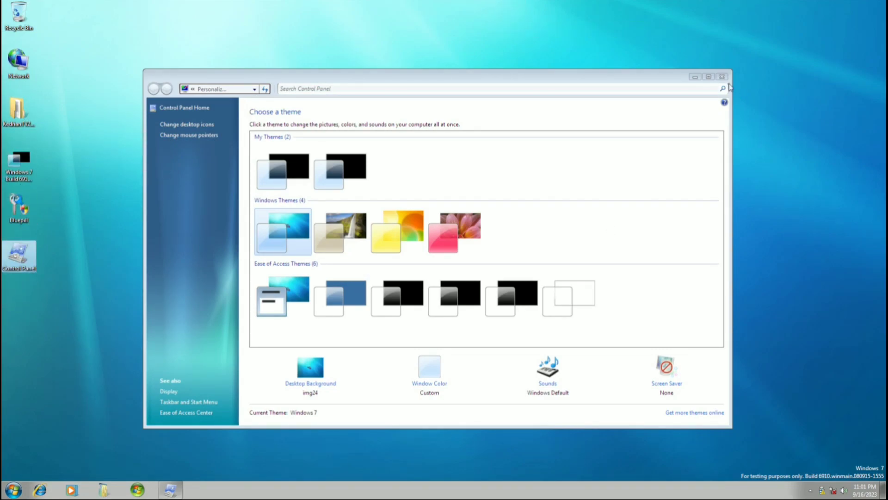
Step: Set the screen resolution below 1600 x 1200 in the display settings, keep the changes and close the window
{"action": "left_click", "coordinate": [169, 391]}
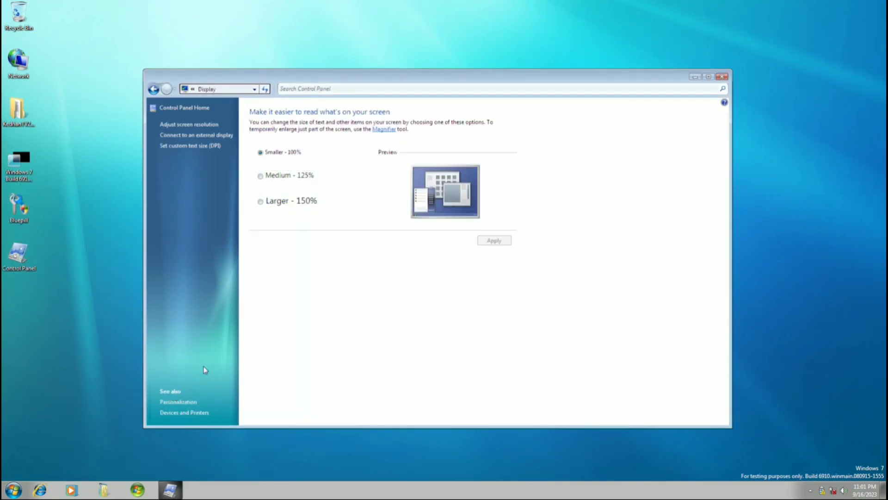
{"action": "left_click", "coordinate": [202, 125]}
{"action": "left_click", "coordinate": [395, 204]}
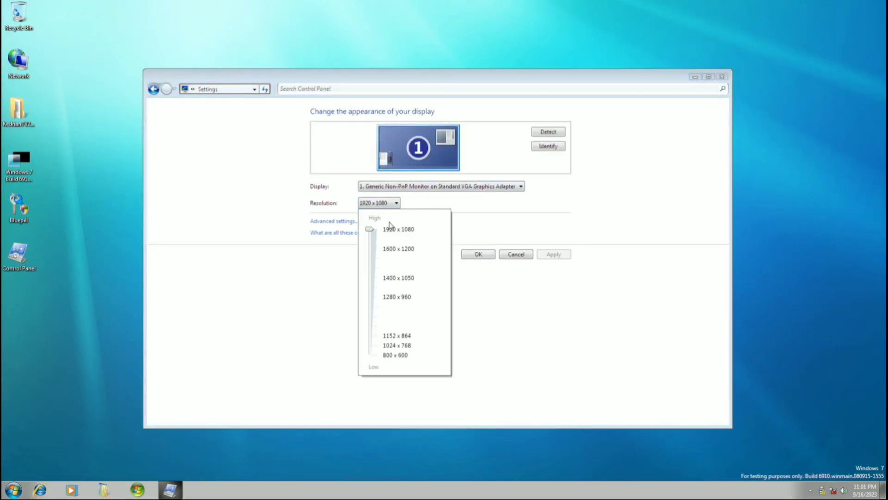
{"action": "left_click", "coordinate": [376, 260]}
{"action": "left_click", "coordinate": [477, 254]}
{"action": "left_click", "coordinate": [478, 254]}
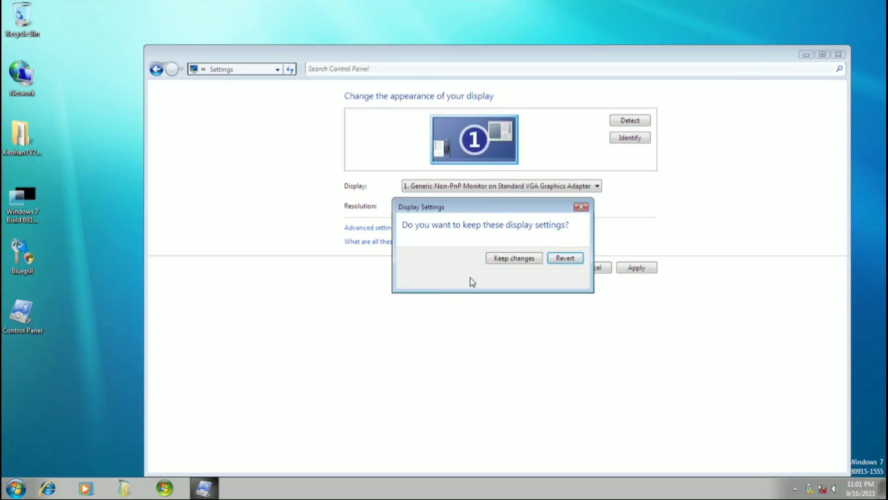
{"action": "left_click", "coordinate": [514, 259]}
{"action": "left_click_drag", "start_coordinate": [440, 55], "coordinate": [369, 49]}
{"action": "left_click", "coordinate": [476, 261]}
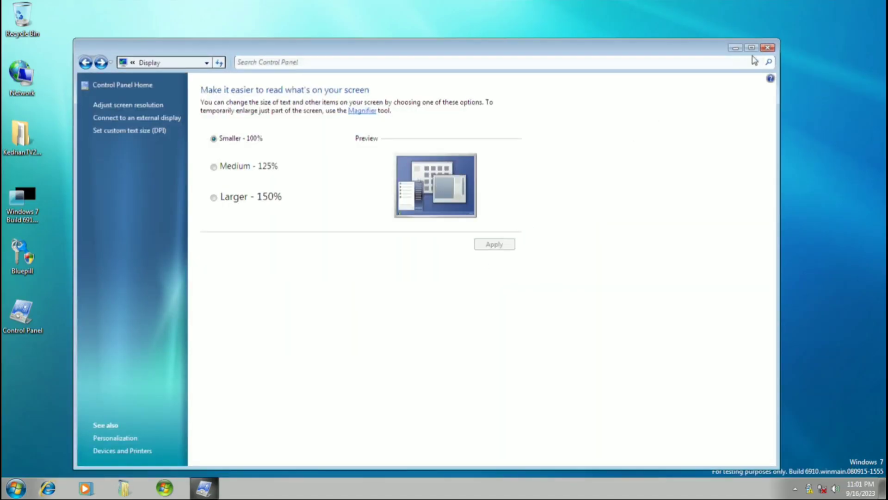
{"action": "left_click", "coordinate": [766, 48]}
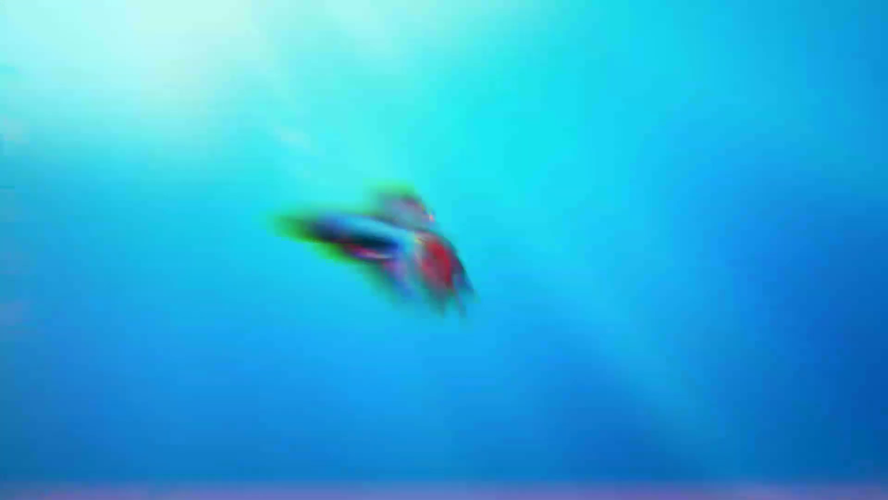